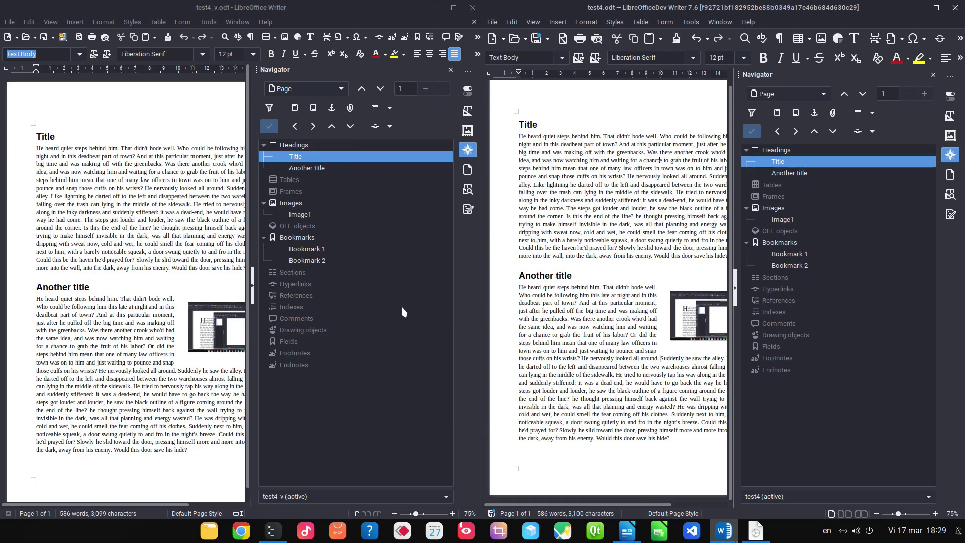
- Delete Sheet6 and Sheet7 from the workbook
{"action": "left_click", "coordinate": [203, 229]}
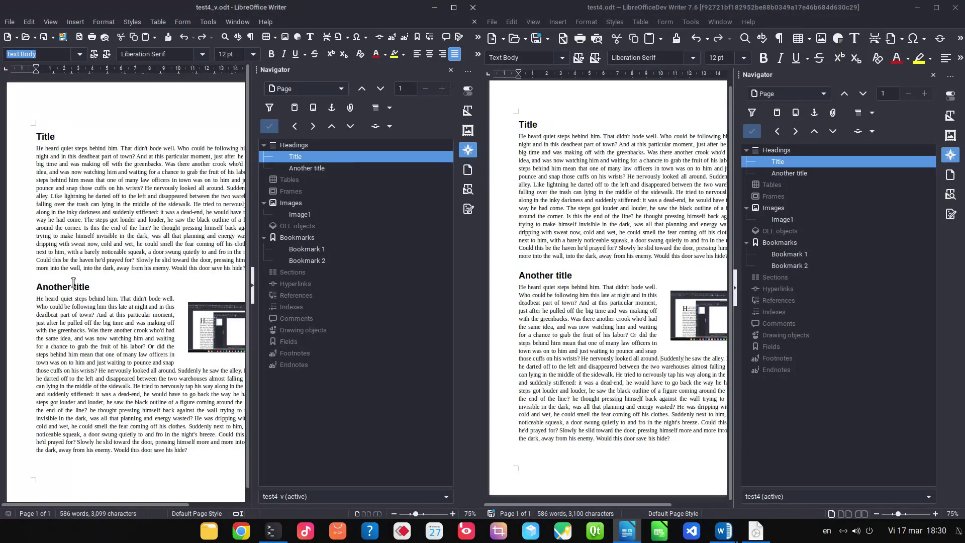
{"action": "left_click", "coordinate": [74, 304]}
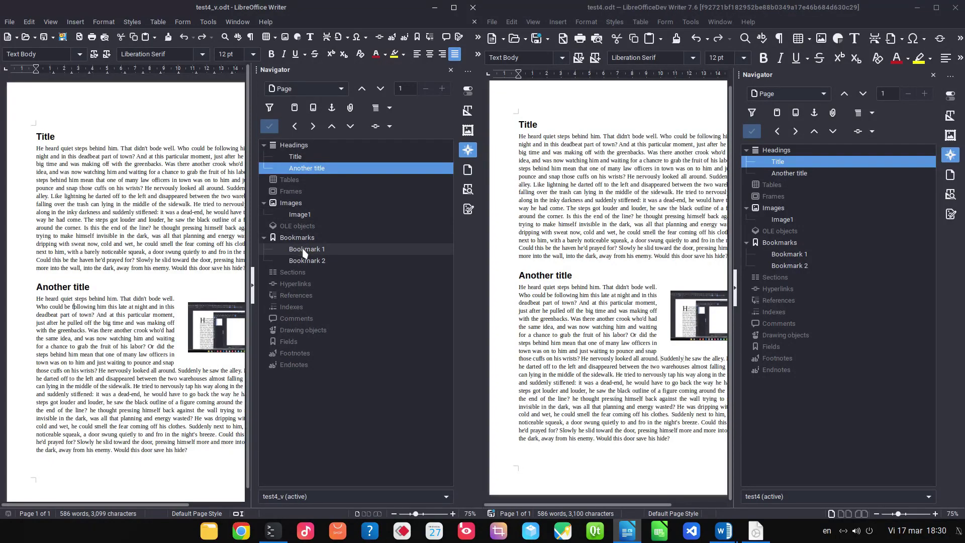
{"action": "mouse_move", "coordinate": [306, 263]}
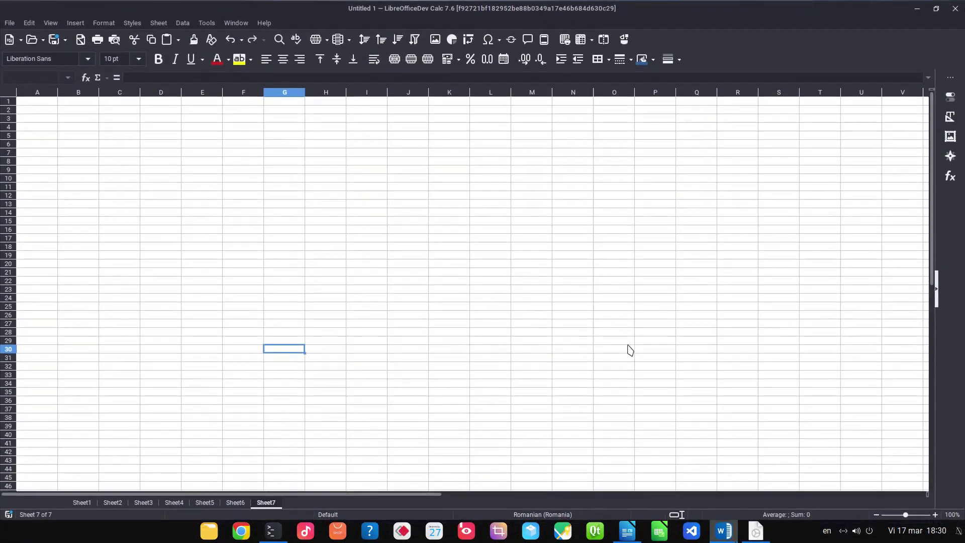
{"action": "left_click", "coordinate": [349, 351]}
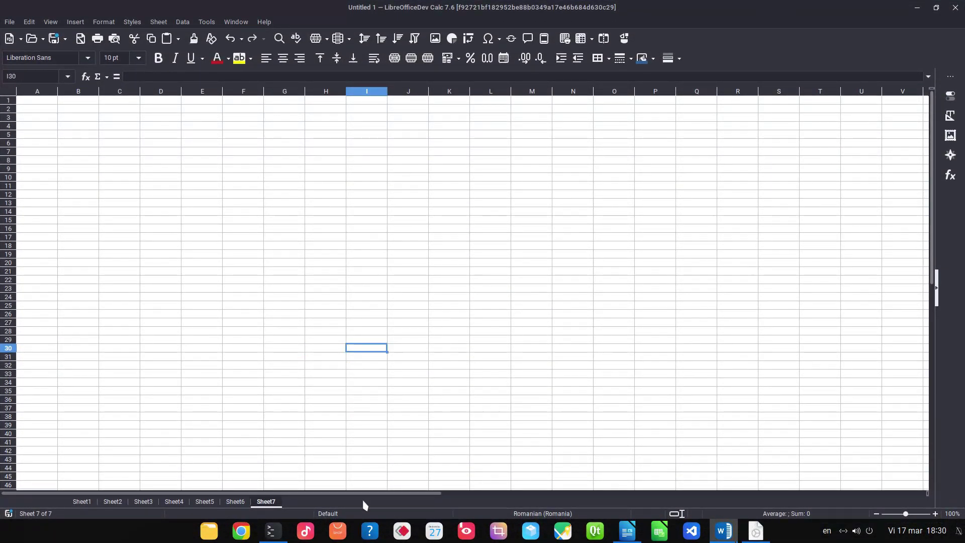
{"action": "left_click", "coordinate": [245, 502]}
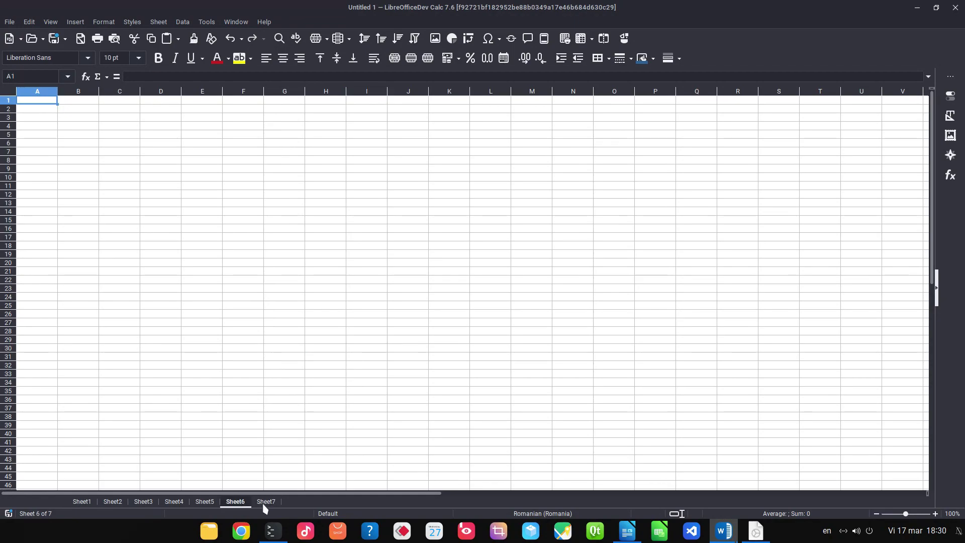
{"action": "left_click", "coordinate": [263, 502]}
{"action": "left_click", "coordinate": [241, 501]}
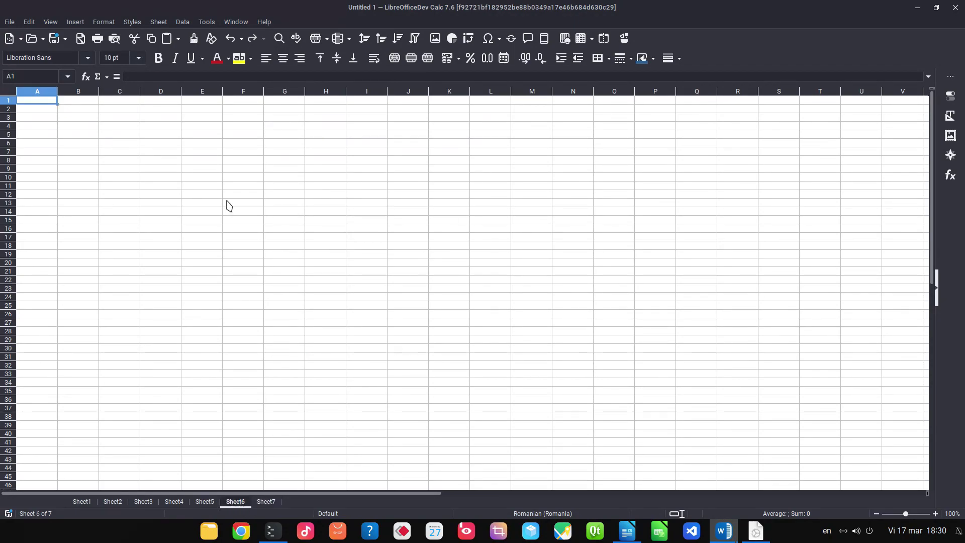
{"action": "right_click", "coordinate": [268, 502]}
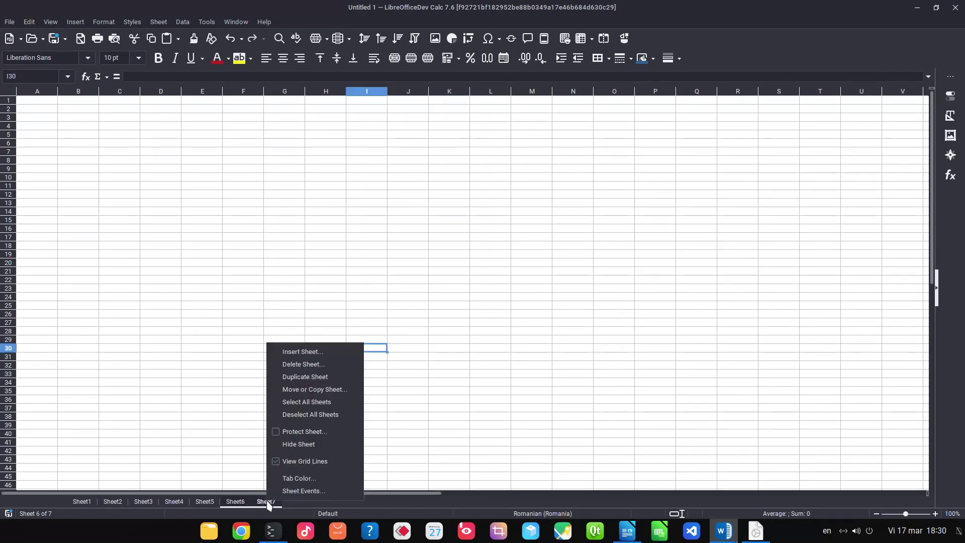
{"action": "left_click", "coordinate": [294, 365]}
- Enter 'a' in F24 on Sheet4, then delete Sheet4 and Sheet5 together
{"action": "left_click", "coordinate": [463, 270]}
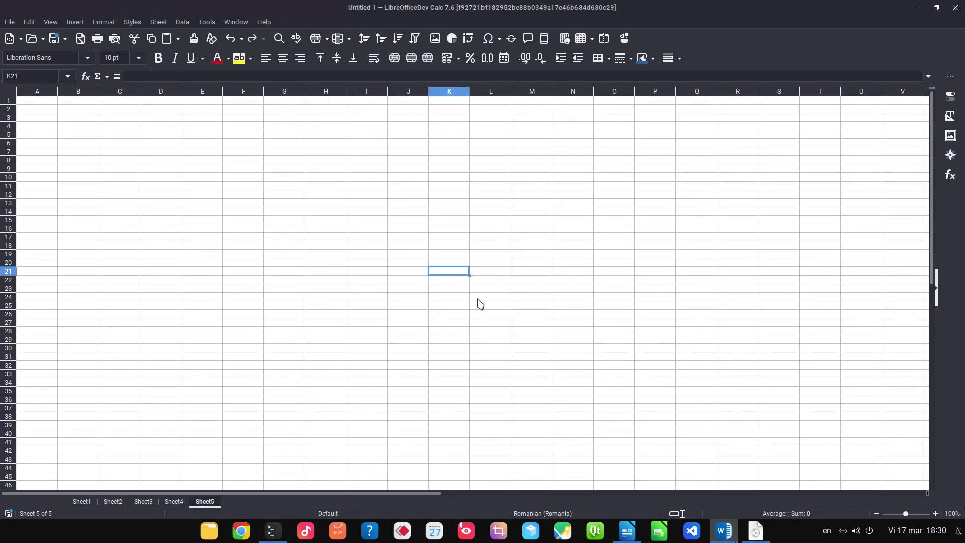
{"action": "left_click", "coordinate": [301, 298]}
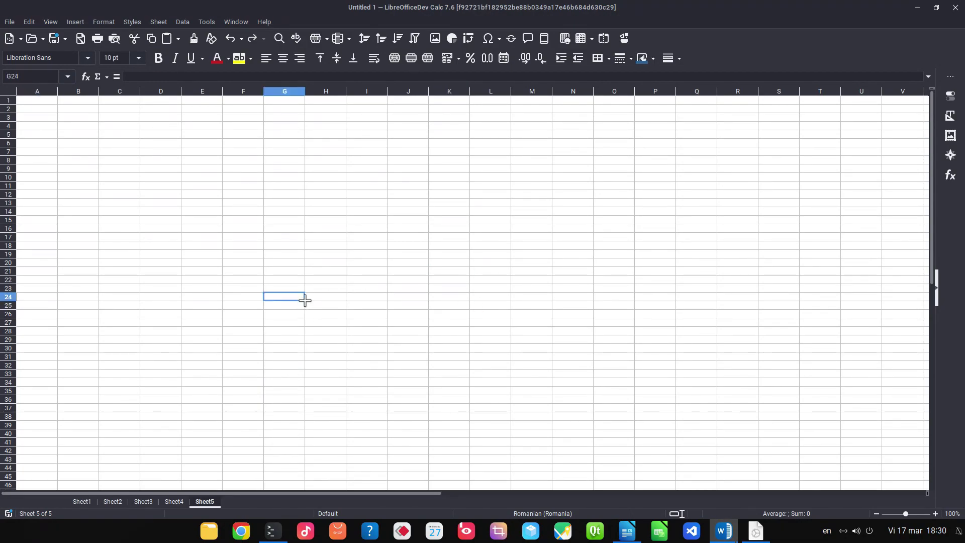
{"action": "left_click", "coordinate": [308, 331]}
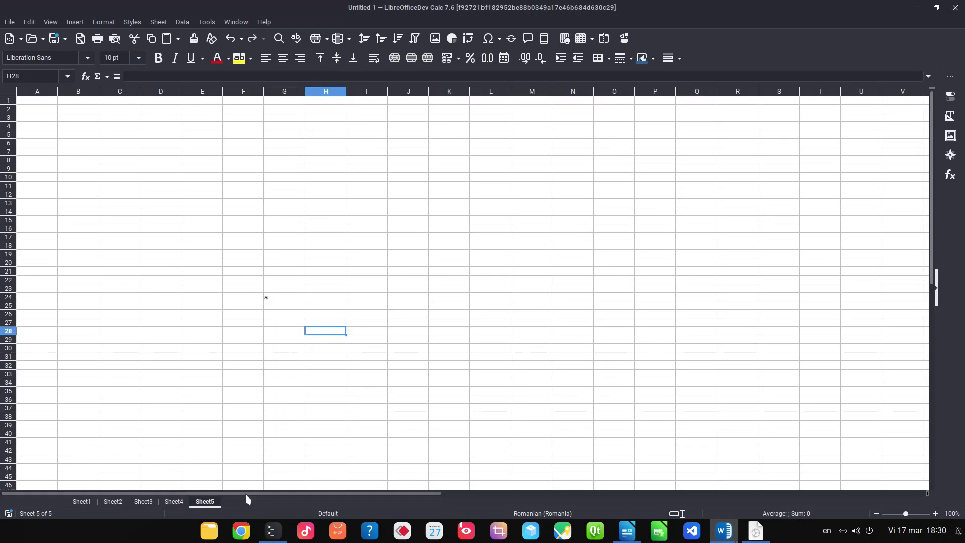
{"action": "left_click", "coordinate": [184, 502]}
{"action": "left_click", "coordinate": [253, 294]}
{"action": "type", "text": "a"}
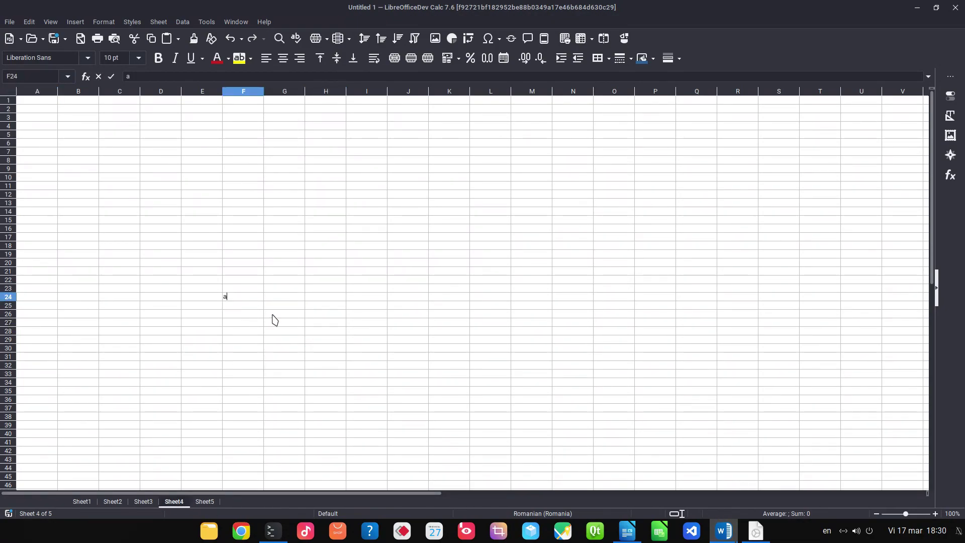
{"action": "left_click", "coordinate": [272, 315]}
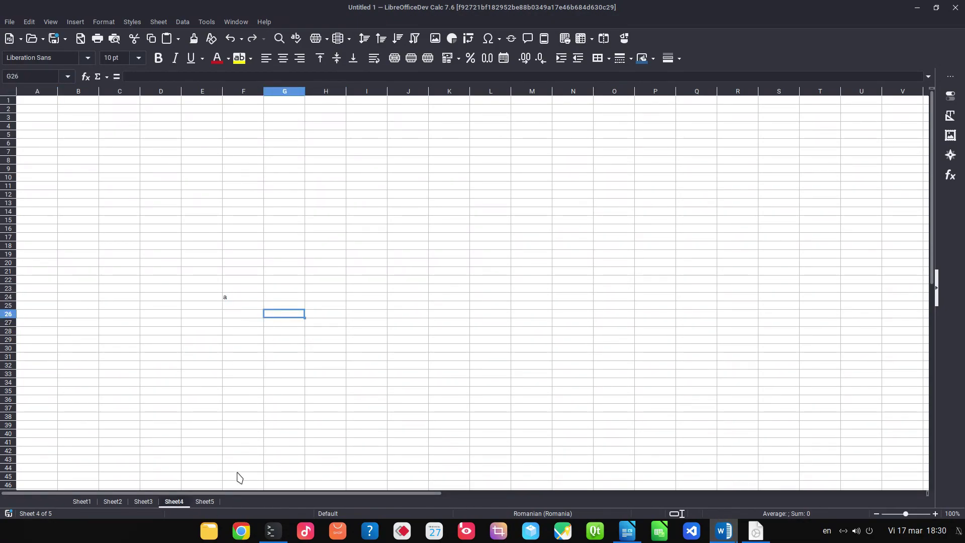
{"action": "left_click", "coordinate": [203, 502], "text": "shift"}
{"action": "right_click", "coordinate": [203, 501]}
{"action": "left_click", "coordinate": [247, 370]}
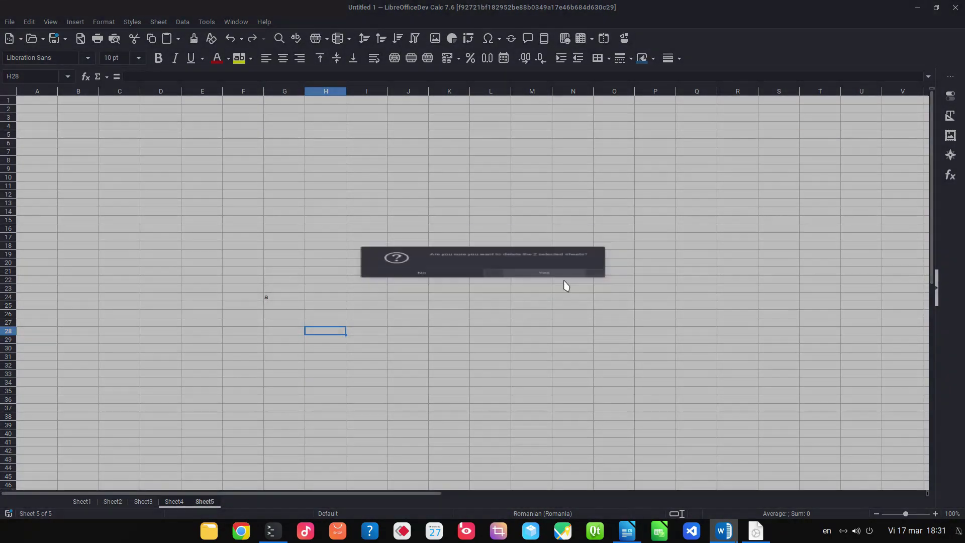
{"action": "left_click", "coordinate": [565, 284]}
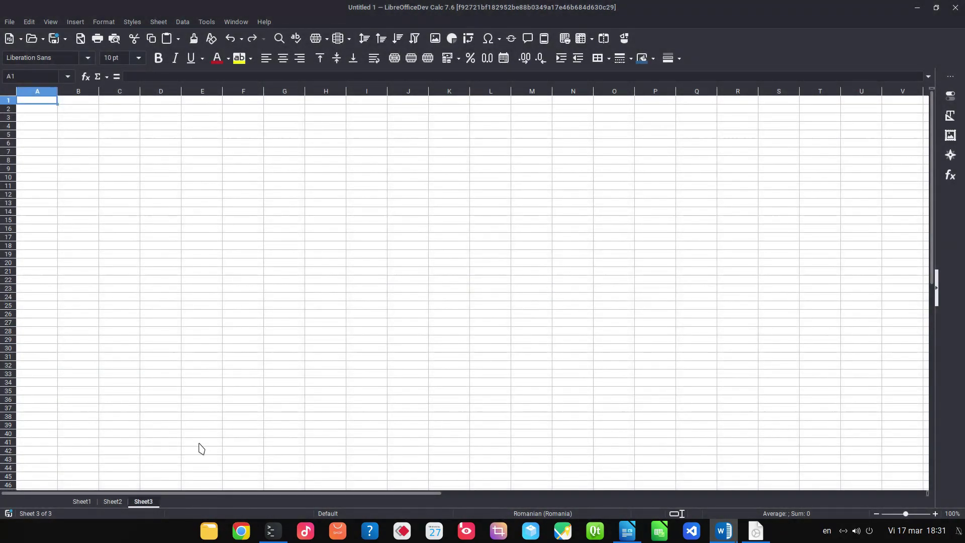
- Enter 'dsd' in D21 on Sheet3, delete Sheet3, then return to the Writer windows
{"action": "left_click", "coordinate": [163, 272]}
{"action": "type", "text": "dsd"}
{"action": "left_click", "coordinate": [200, 296]}
{"action": "right_click", "coordinate": [149, 501]}
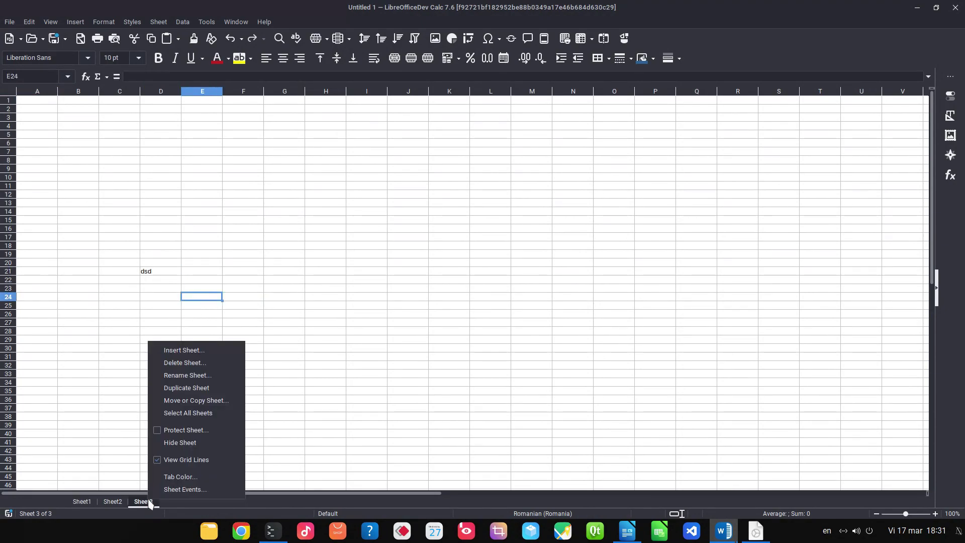
{"action": "left_click", "coordinate": [190, 364]}
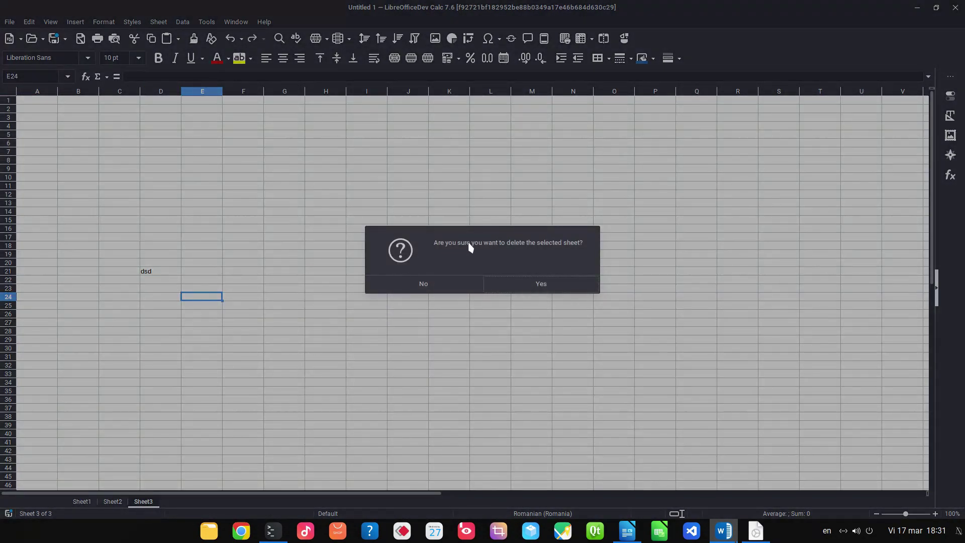
{"action": "left_click", "coordinate": [566, 284]}
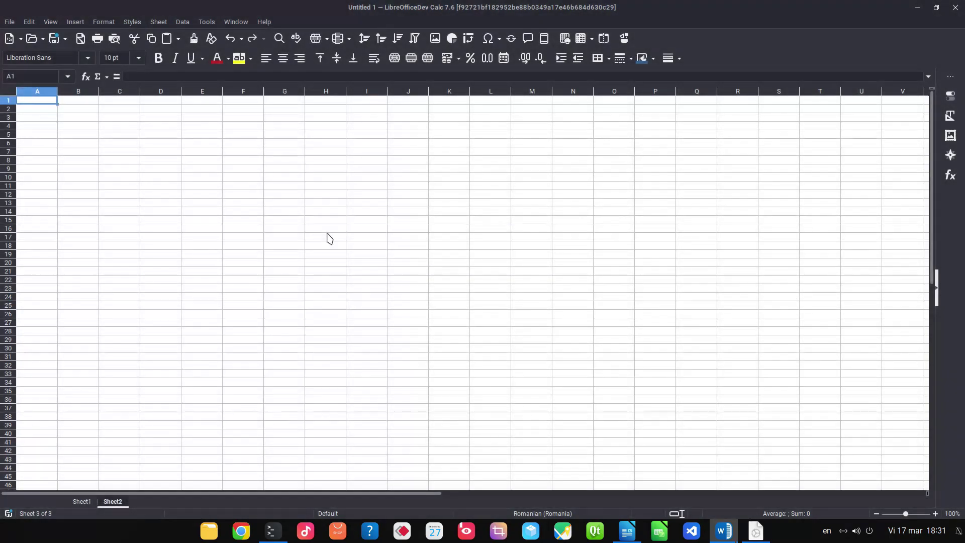
{"action": "left_click", "coordinate": [325, 230]}
{"action": "key", "text": "alt+Tab"}
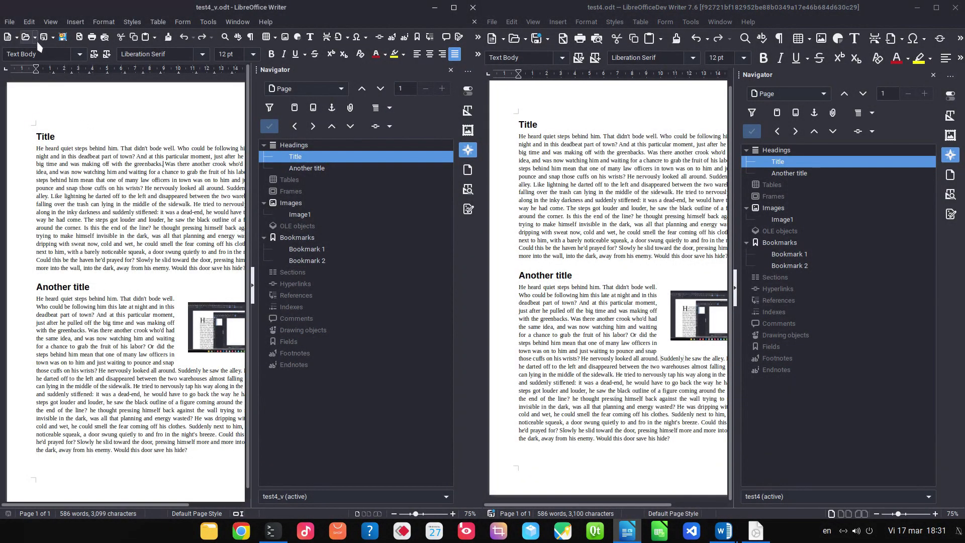
- Look at the recent-documents list and File menu in the 7.5 window without opening anything
{"action": "left_click", "coordinate": [35, 38]}
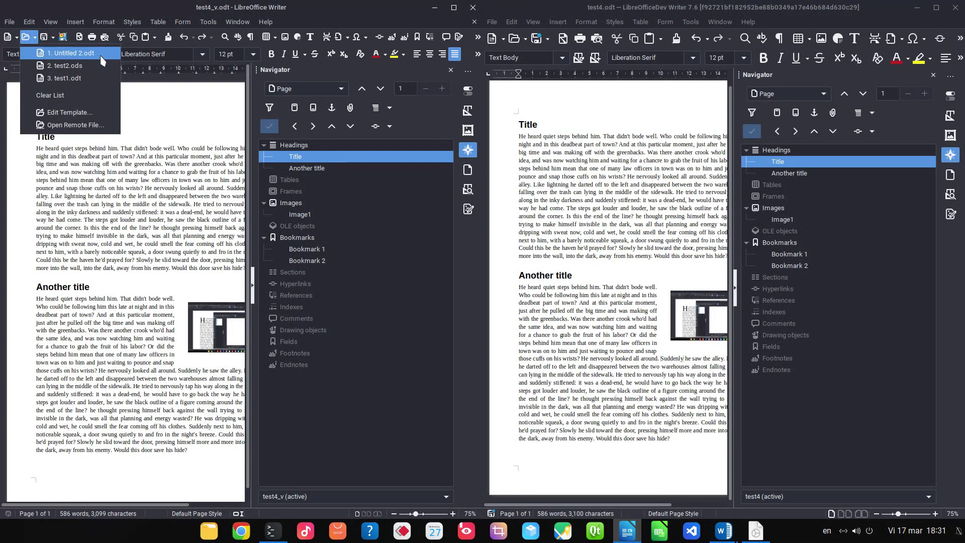
{"action": "left_click", "coordinate": [100, 140]}
{"action": "left_click", "coordinate": [9, 22]}
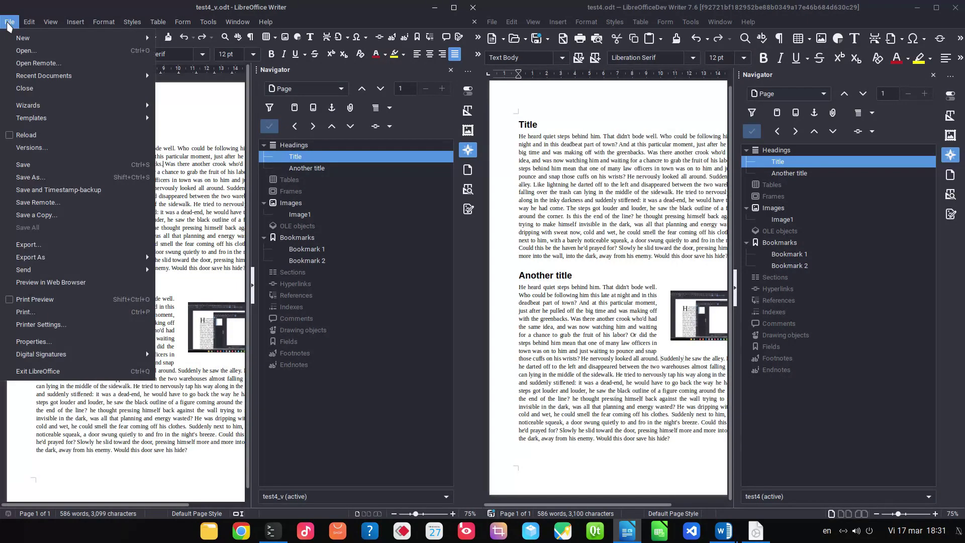
{"action": "mouse_move", "coordinate": [25, 77]}
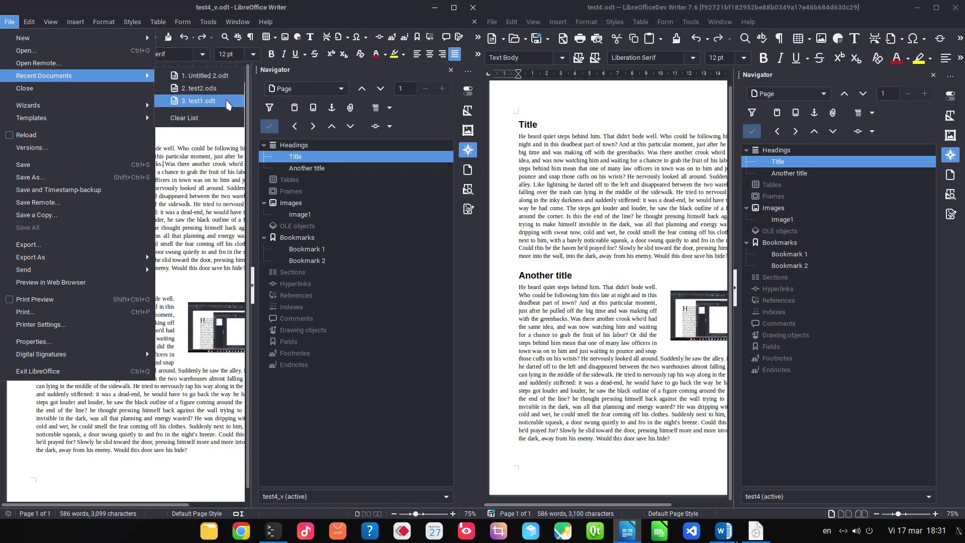
{"action": "left_click", "coordinate": [579, 169]}
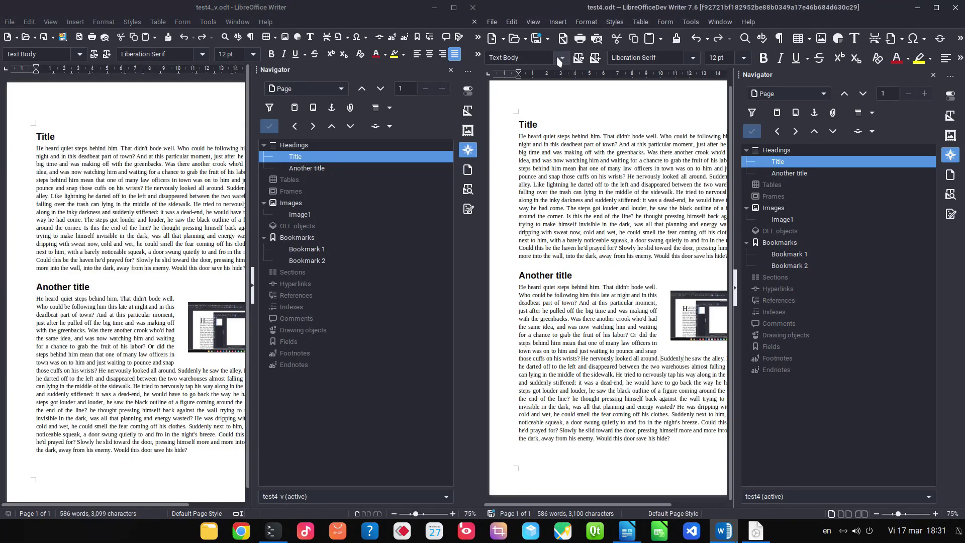
- Look at the 7.6 window's File menu, new-document and recent-documents lists, then return to the 7.5 document
{"action": "left_click", "coordinate": [492, 22]}
{"action": "mouse_move", "coordinate": [524, 79]}
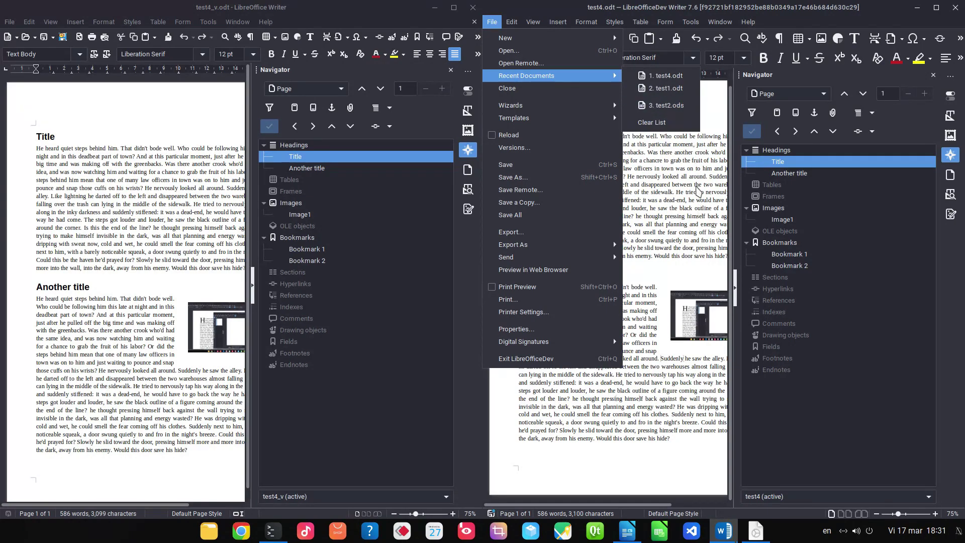
{"action": "left_click", "coordinate": [690, 173]}
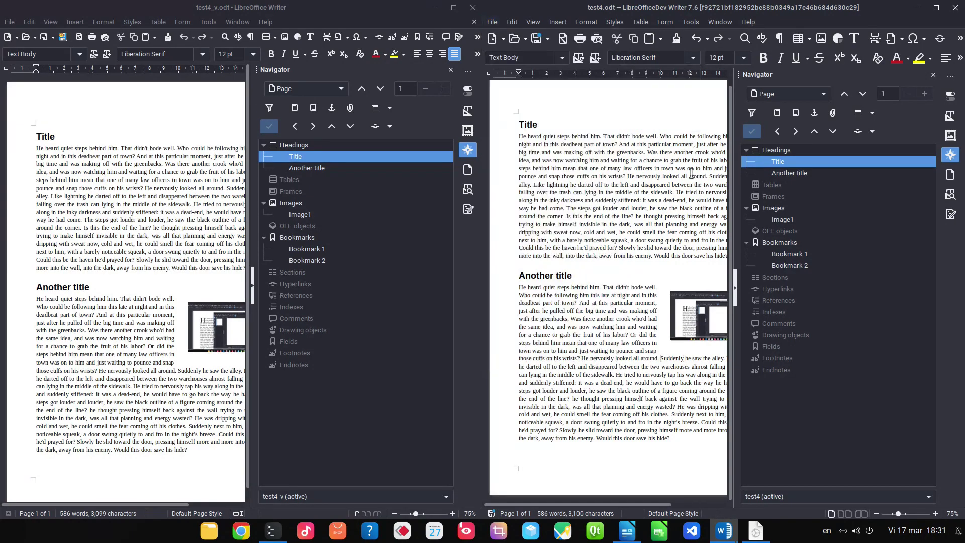
{"action": "left_click", "coordinate": [503, 39]}
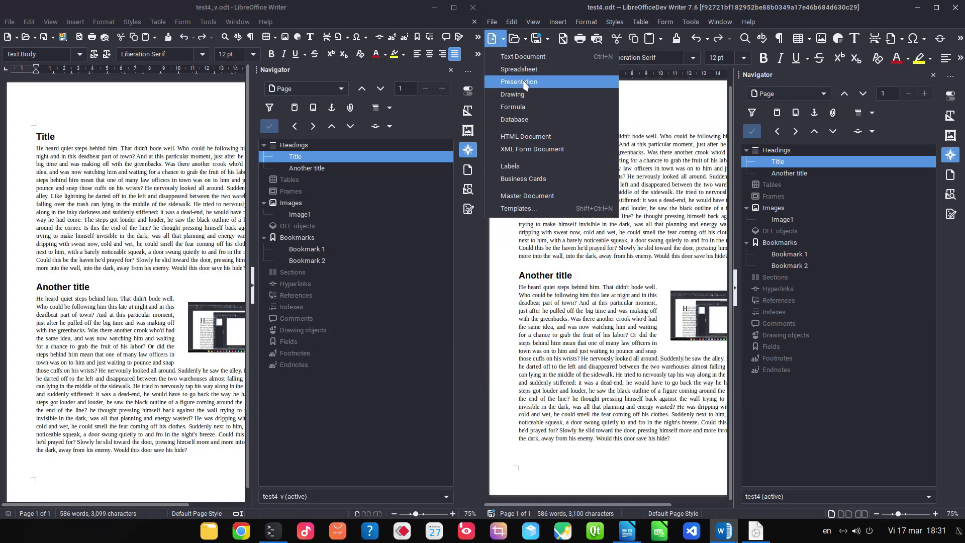
{"action": "left_click", "coordinate": [534, 105]}
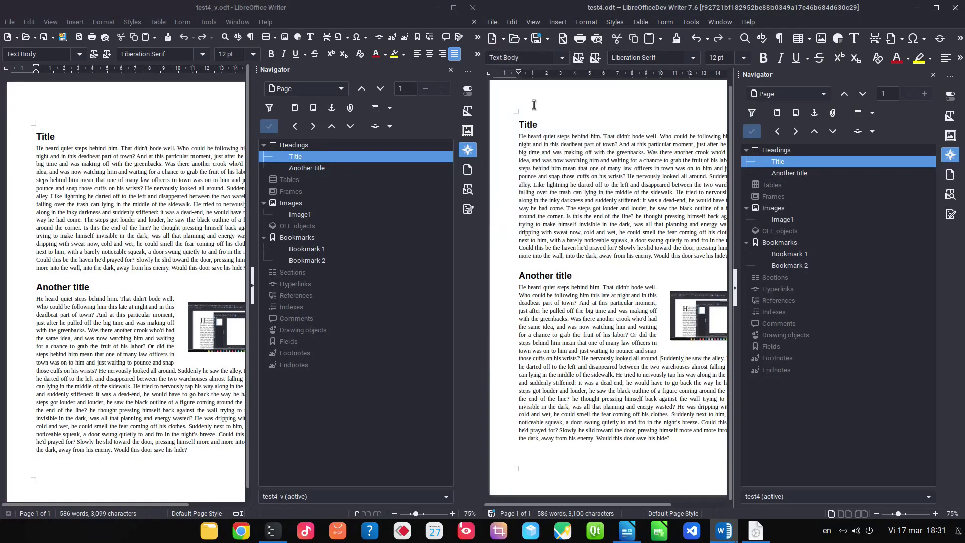
{"action": "left_click", "coordinate": [525, 39]}
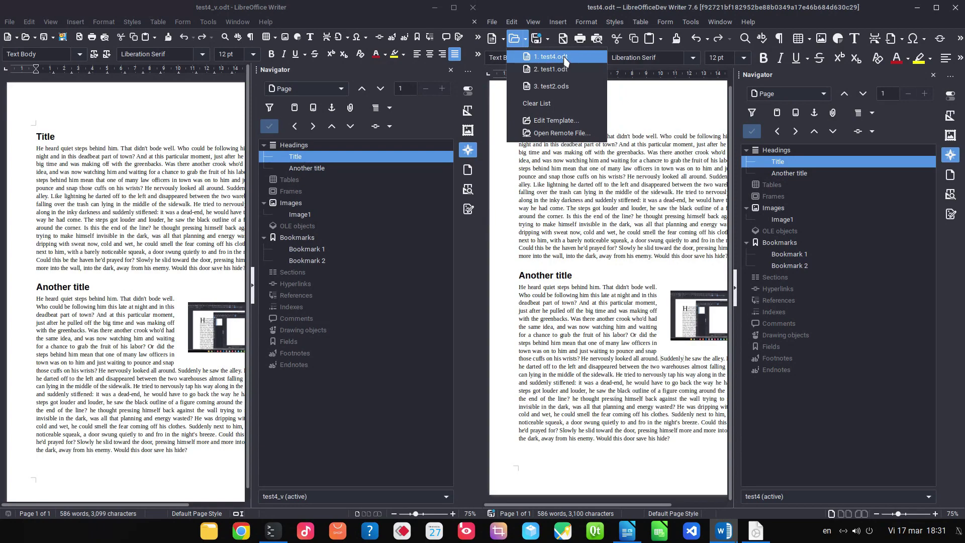
{"action": "left_click", "coordinate": [621, 181]}
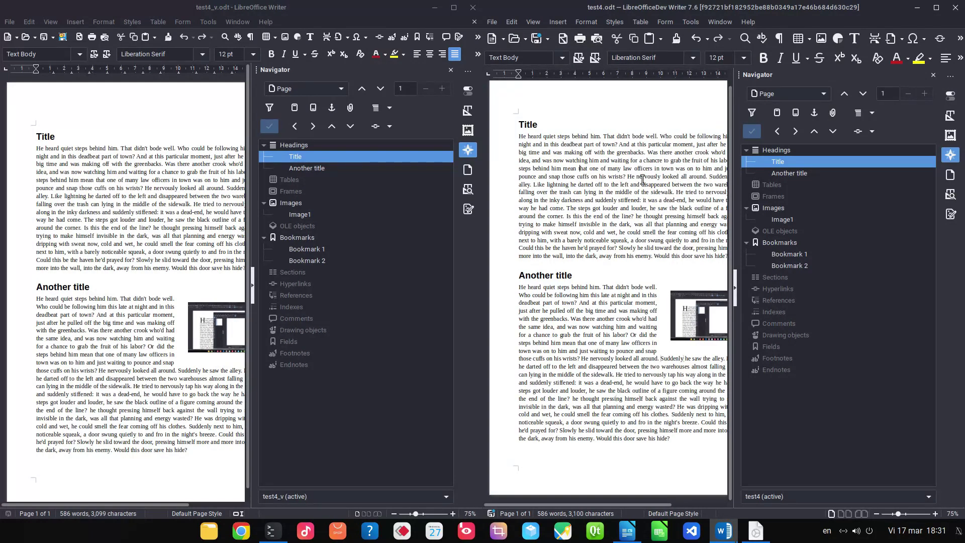
{"action": "left_click", "coordinate": [525, 39]}
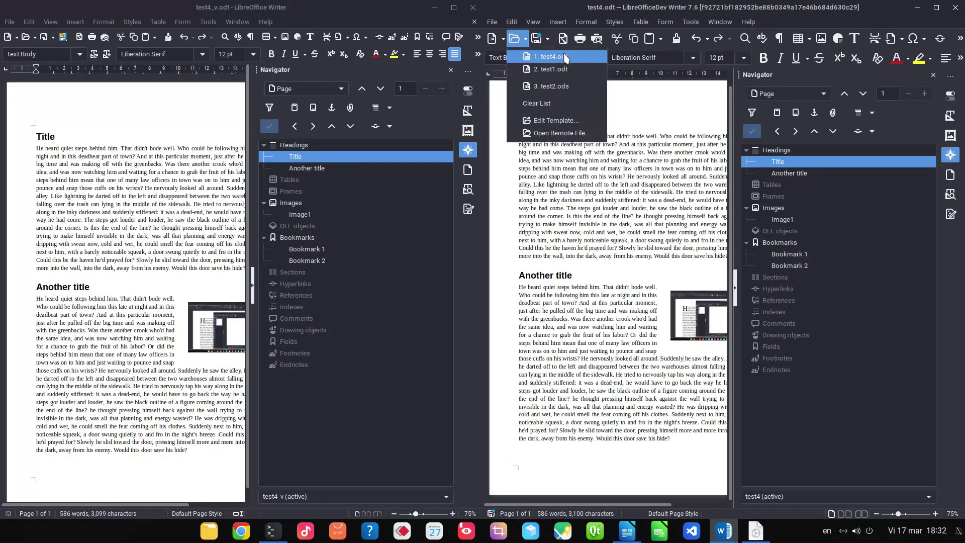
{"action": "left_click", "coordinate": [597, 170]}
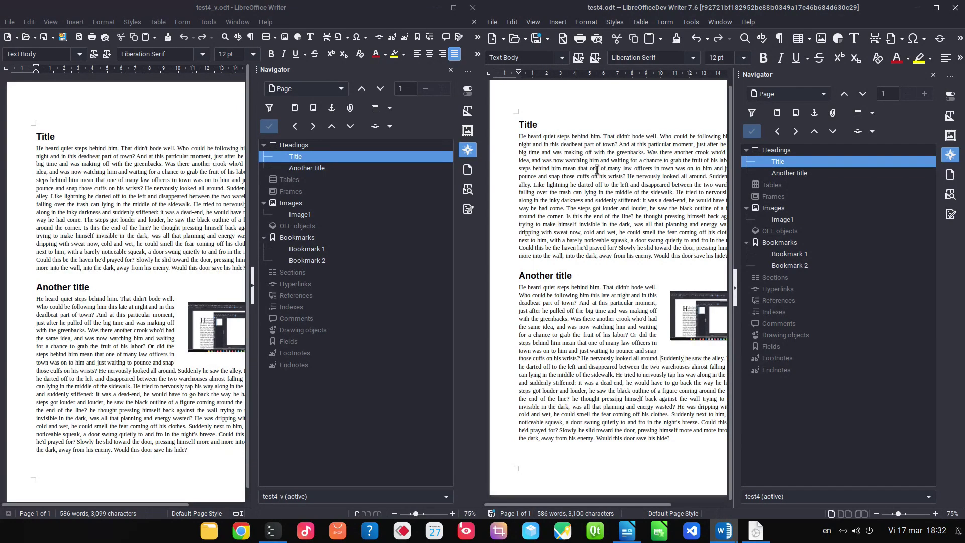
{"action": "left_click", "coordinate": [139, 180]}
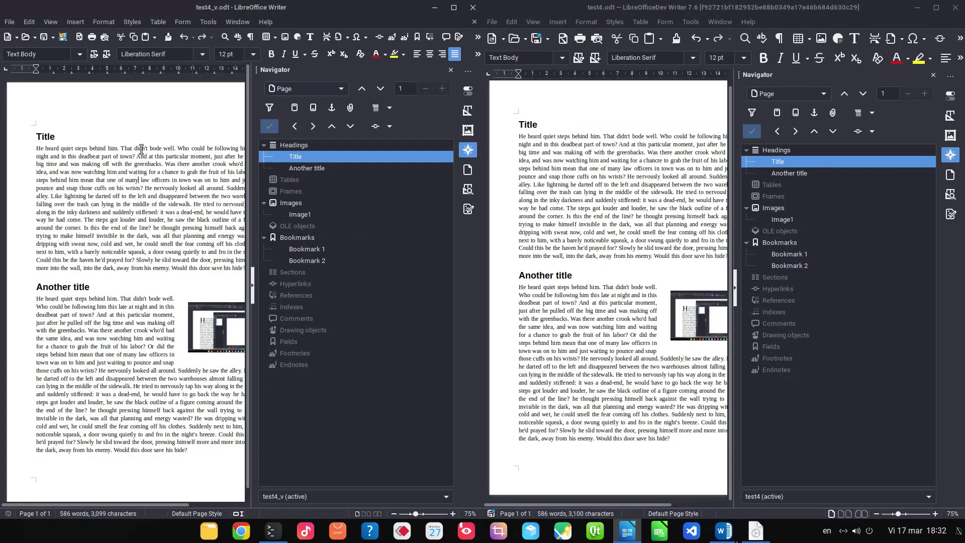
- Close both Navigators and set the older document's zoom to 74%
{"action": "left_click", "coordinate": [82, 121]}
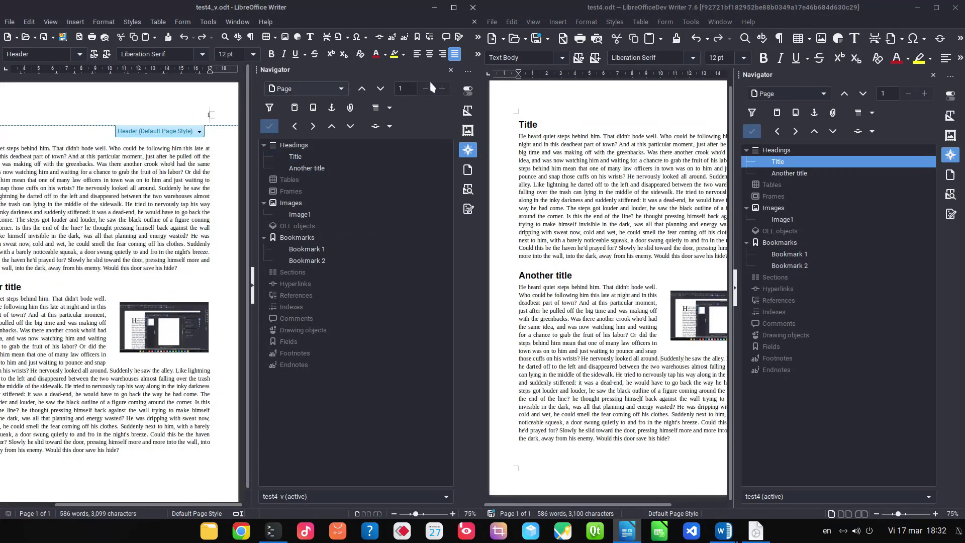
{"action": "left_click", "coordinate": [450, 70]}
{"action": "left_click", "coordinate": [934, 75]}
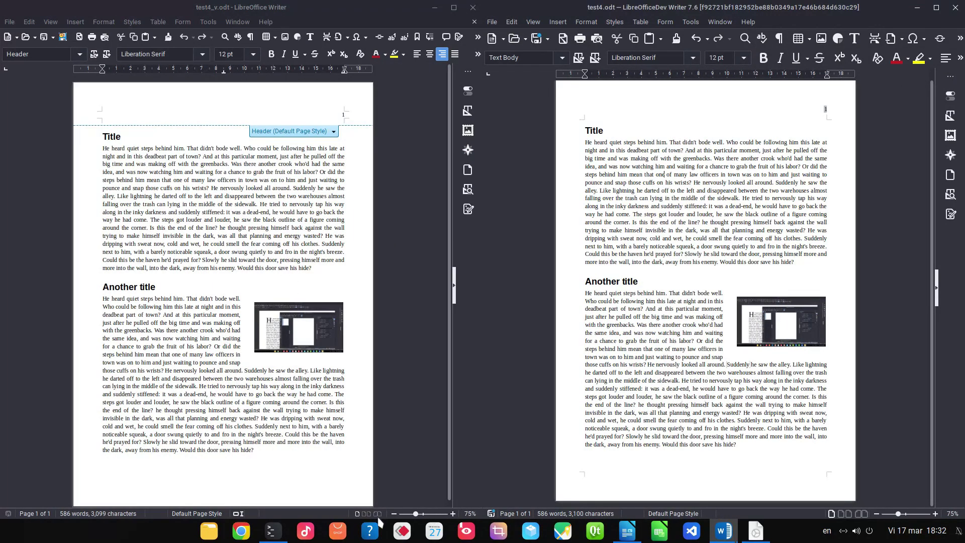
{"action": "left_click", "coordinate": [416, 514]}
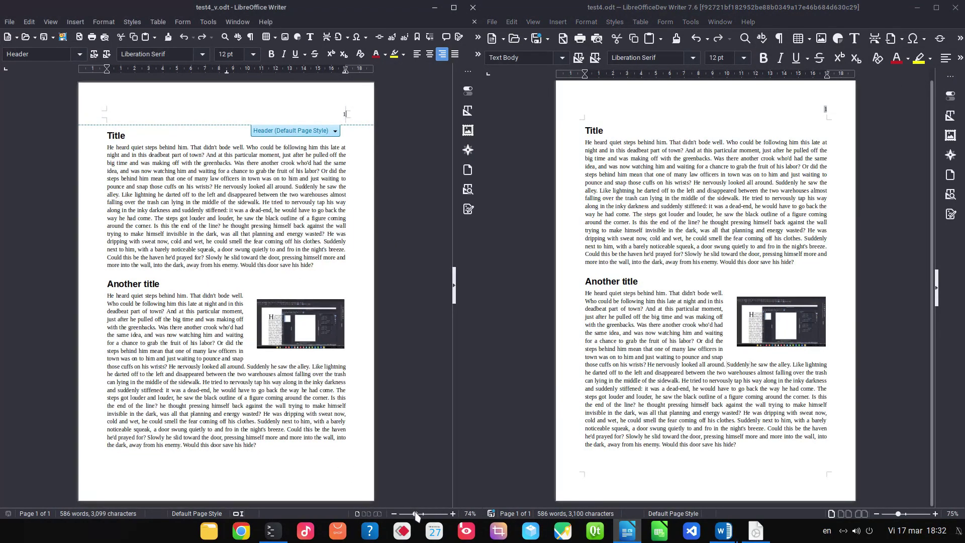
{"action": "left_click", "coordinate": [262, 248]}
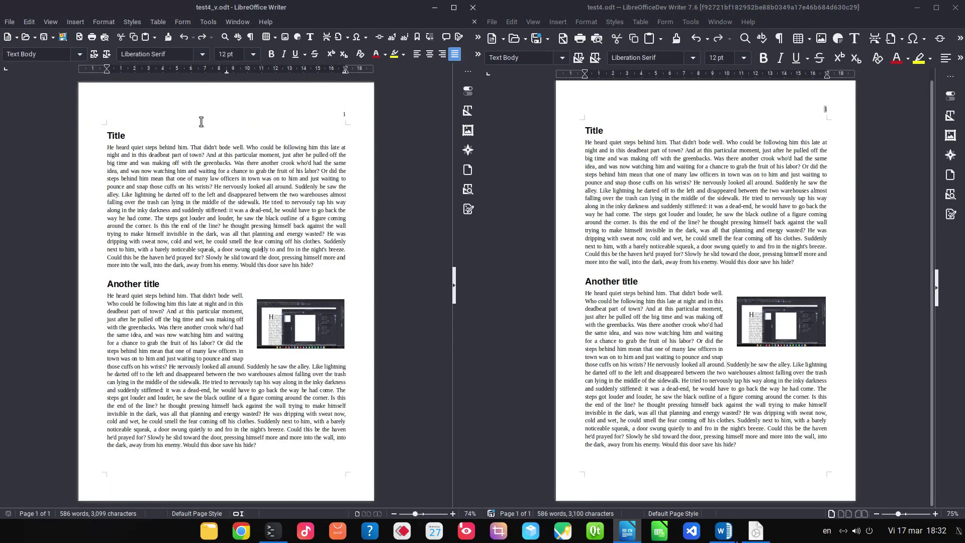
- Delete the header page number in both documents
{"action": "left_click", "coordinate": [210, 108]}
{"action": "key", "text": "Delete"}
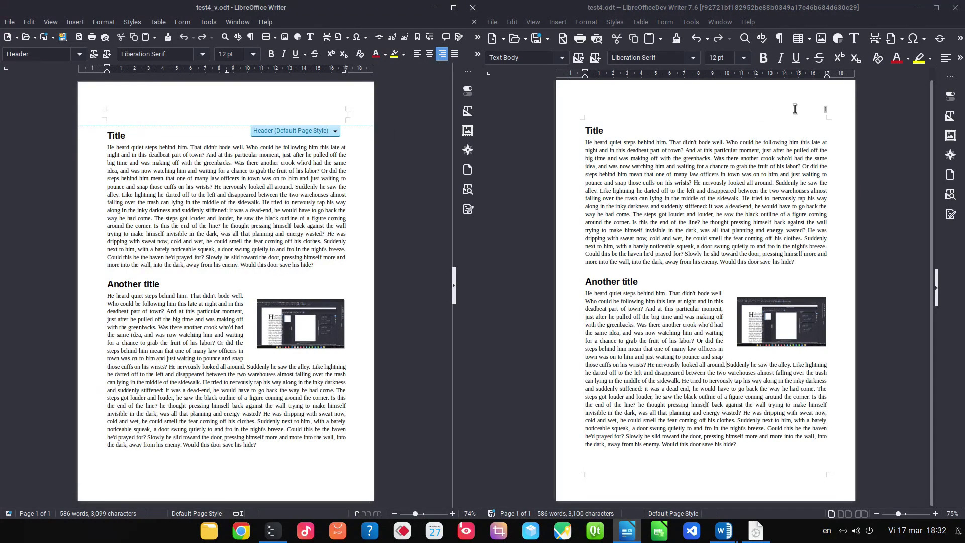
{"action": "left_click", "coordinate": [795, 112]}
{"action": "key", "text": "Delete"}
{"action": "left_click", "coordinate": [291, 178]}
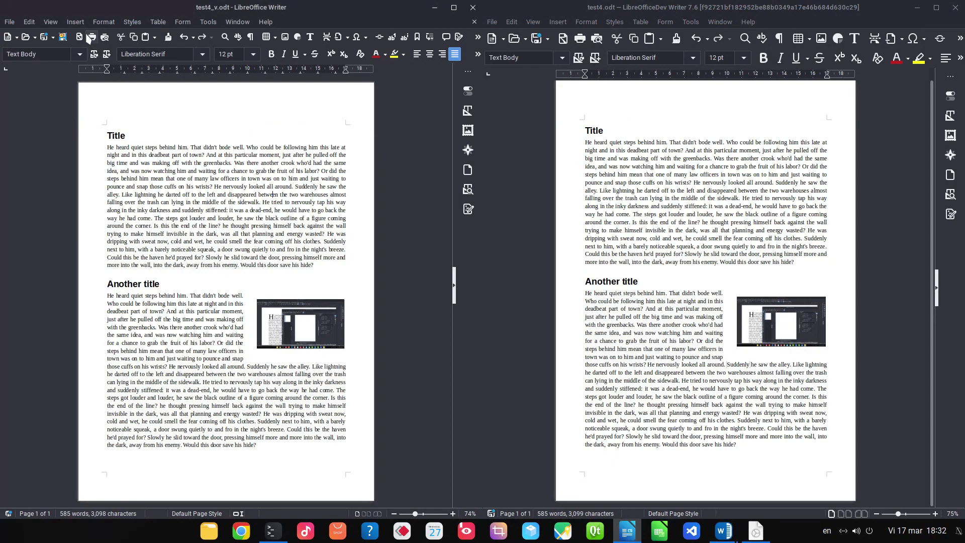
- Insert a page number field in the older document's header, aligned left then right
{"action": "left_click", "coordinate": [76, 22]}
{"action": "key", "text": "Escape"}
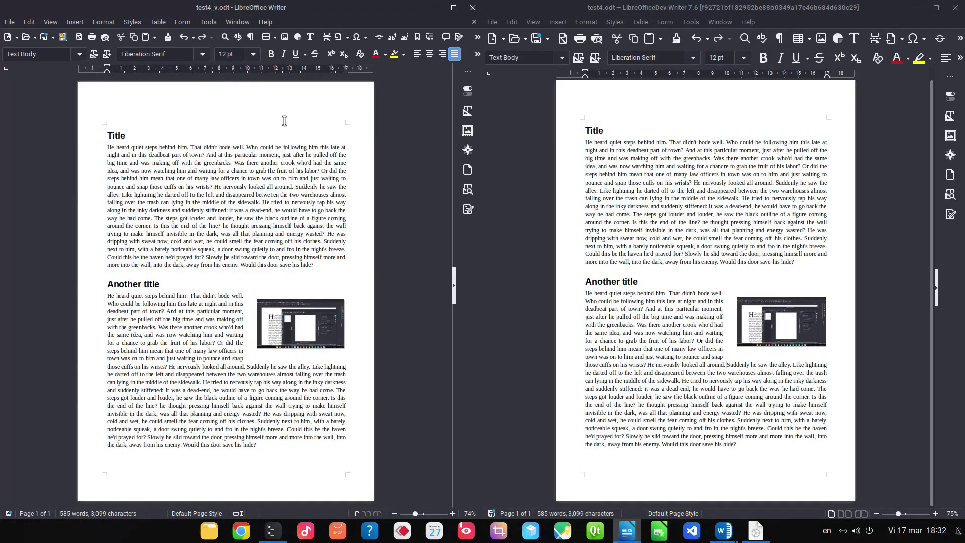
{"action": "left_click", "coordinate": [200, 111]}
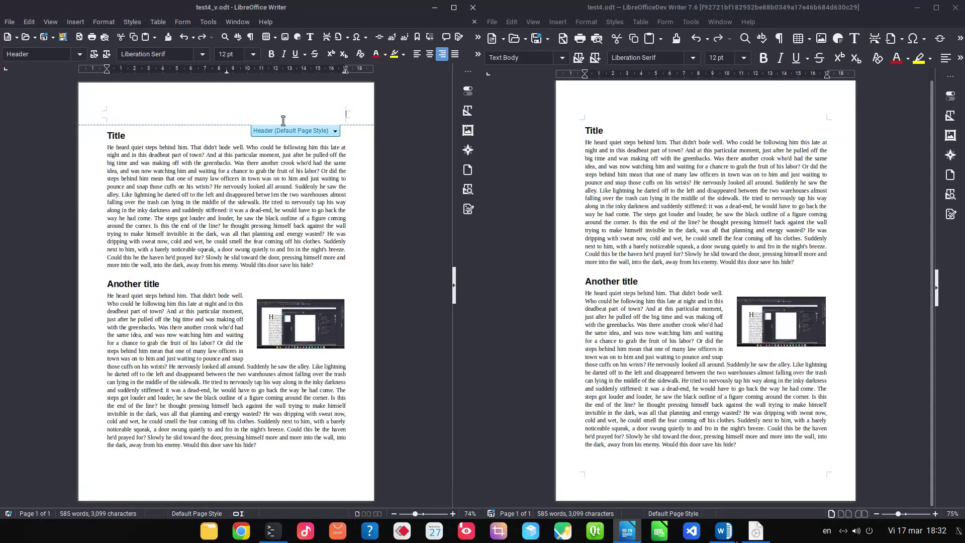
{"action": "left_click", "coordinate": [76, 22]}
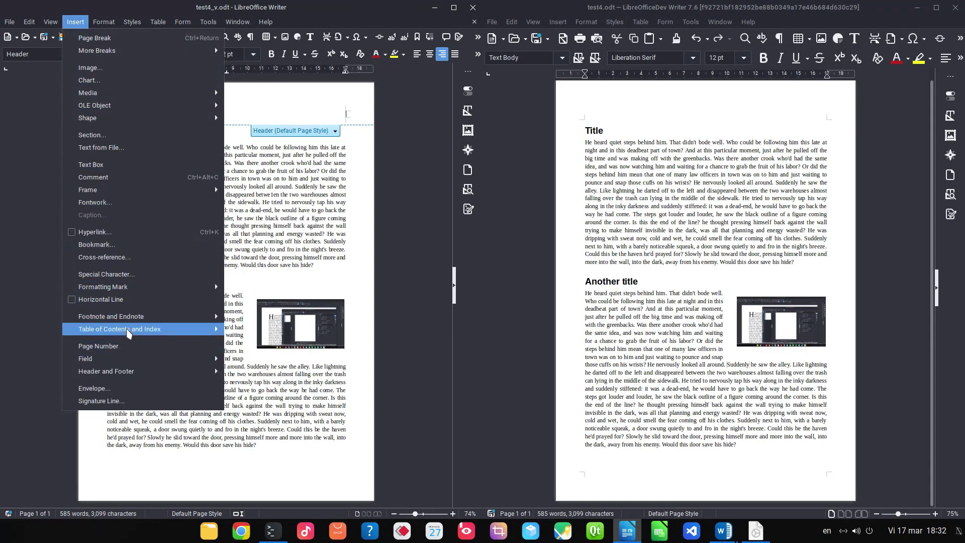
{"action": "left_click", "coordinate": [127, 347]}
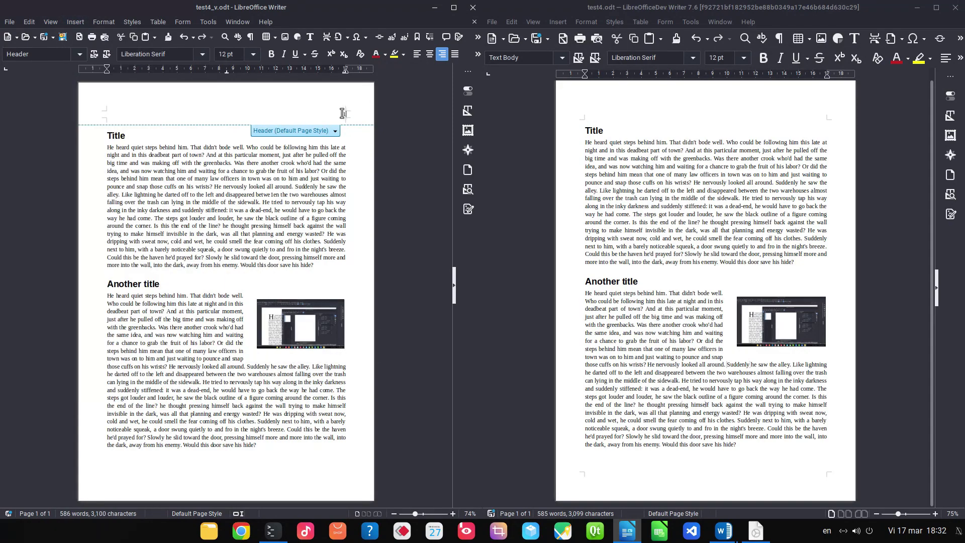
{"action": "left_click", "coordinate": [417, 54]}
{"action": "left_click", "coordinate": [443, 54]}
{"action": "left_click", "coordinate": [311, 170]}
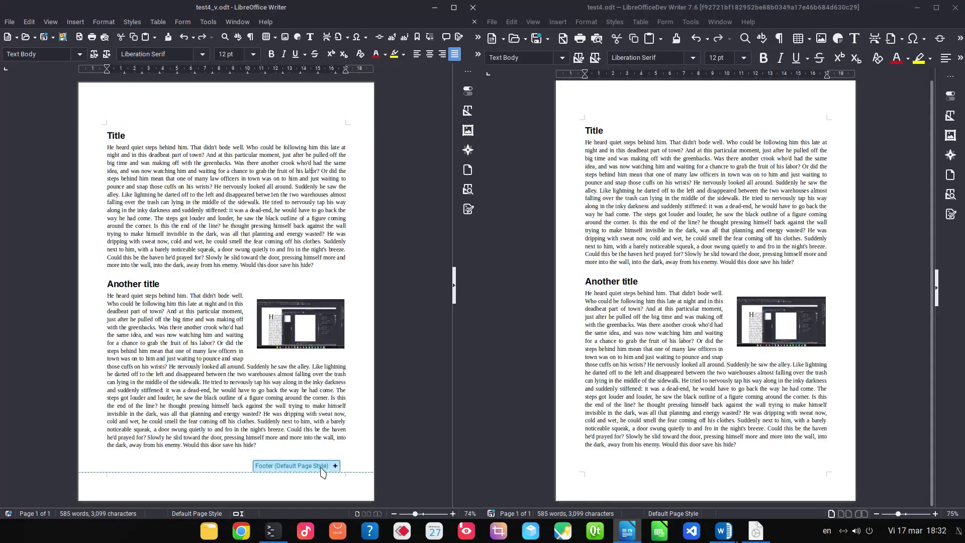
- Add a footer to the older document with a right-aligned page number field
{"action": "left_click", "coordinate": [322, 468]}
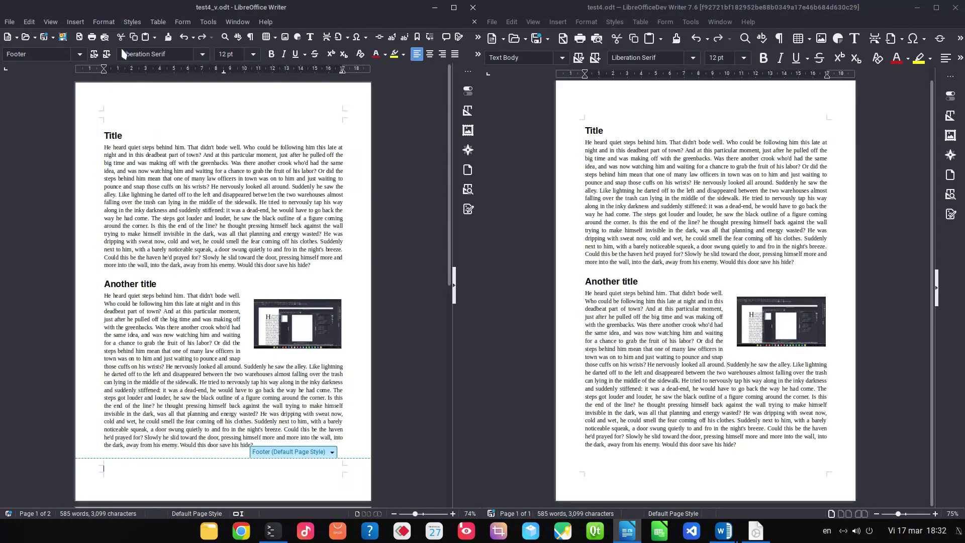
{"action": "left_click", "coordinate": [83, 22]}
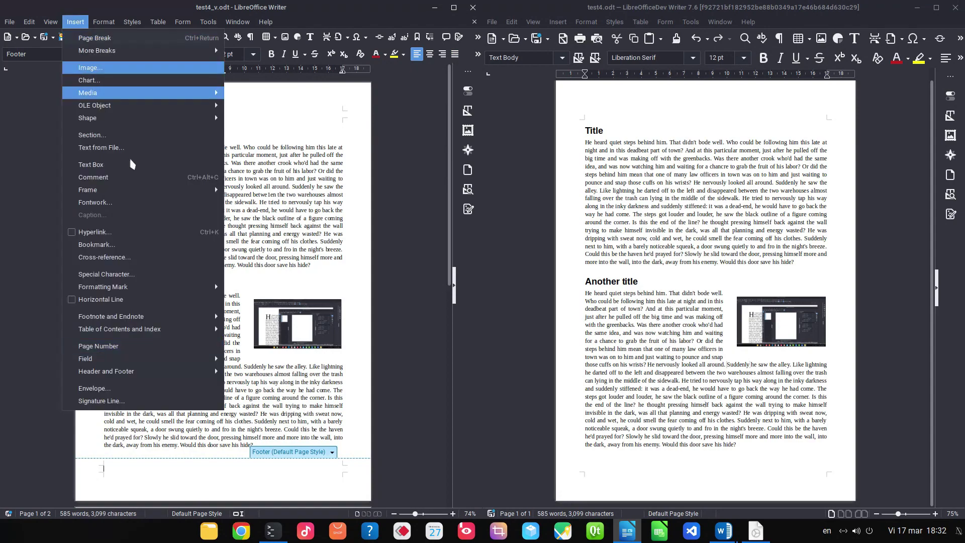
{"action": "left_click", "coordinate": [153, 341]}
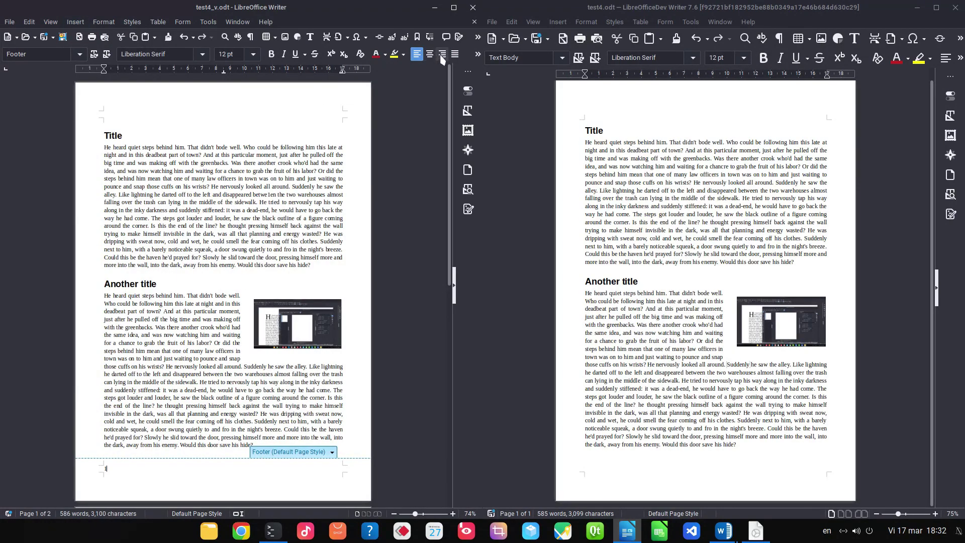
{"action": "left_click", "coordinate": [442, 53]}
{"action": "left_click", "coordinate": [279, 405]}
{"action": "left_click", "coordinate": [605, 356]}
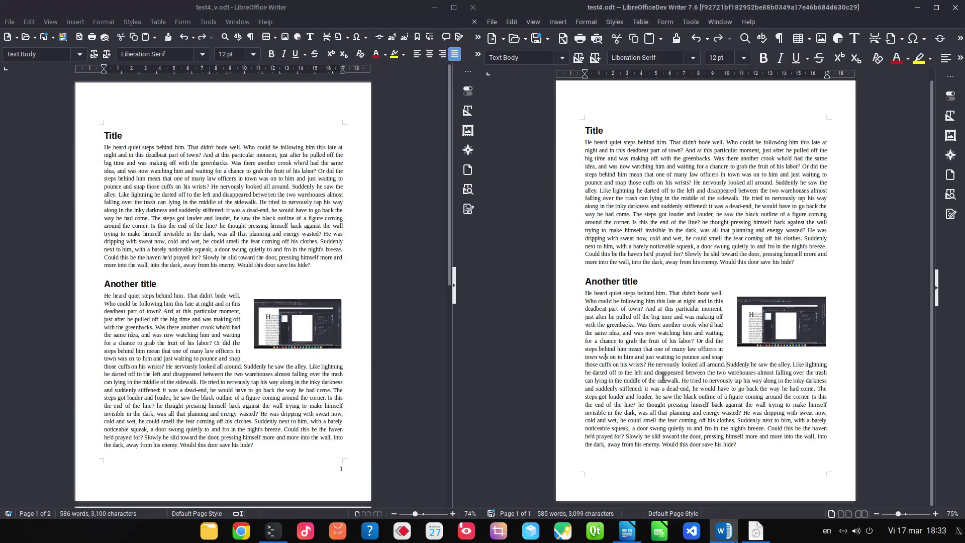
- Maximize the 7.6 window and set up the Page Number Wizard: Bottom of page (Footer), alignment Right
{"action": "double_click", "coordinate": [712, 5]}
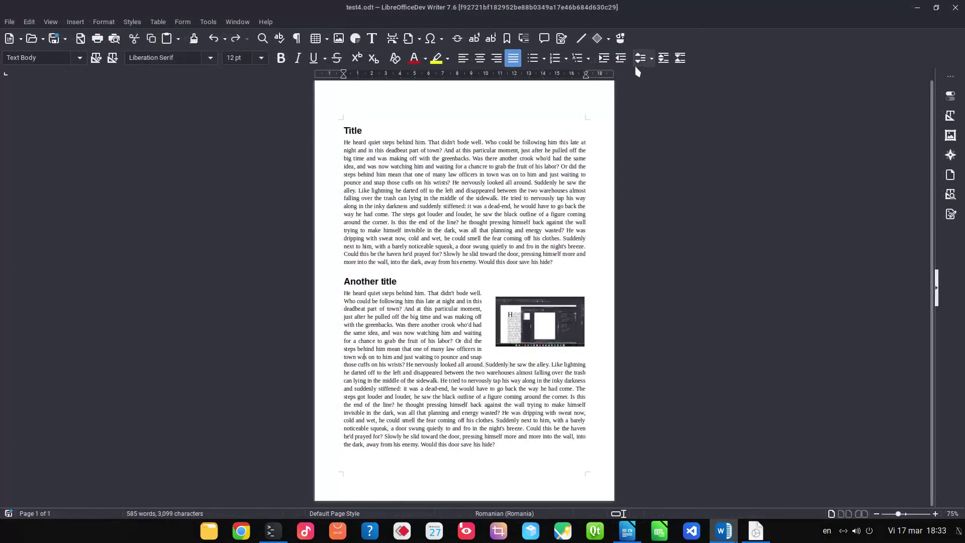
{"action": "left_click", "coordinate": [75, 22]}
{"action": "left_click", "coordinate": [115, 346]}
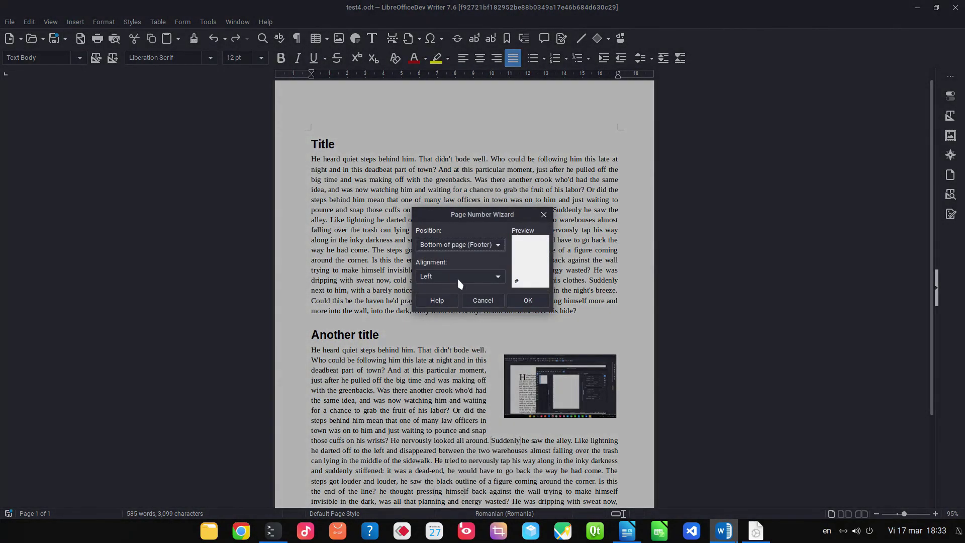
{"action": "left_click", "coordinate": [471, 246]}
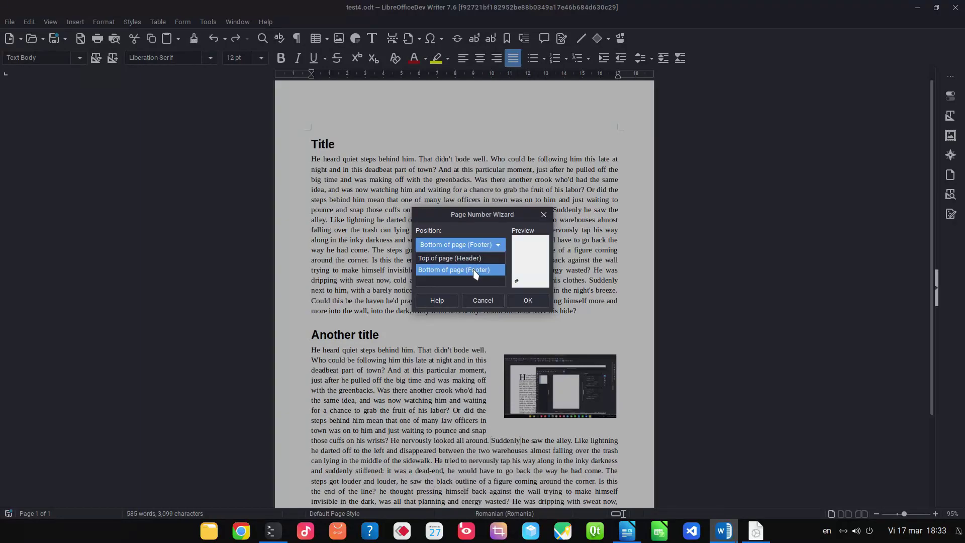
{"action": "left_click", "coordinate": [475, 272]}
{"action": "left_click", "coordinate": [453, 280]}
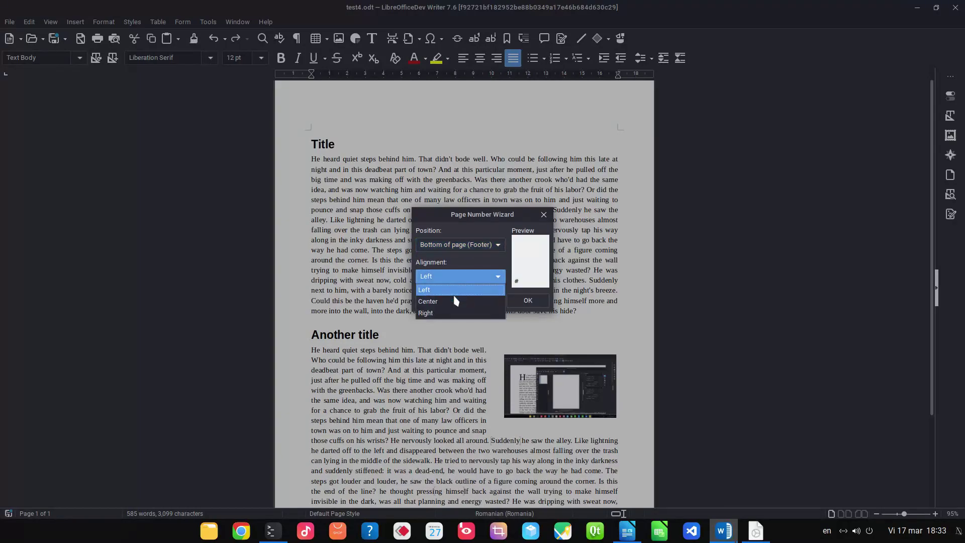
{"action": "left_click", "coordinate": [454, 313]}
- Confirm the wizard, check footer numbers 1 and 2 on both pages, then open About LibreOffice
{"action": "left_click", "coordinate": [528, 300]}
{"action": "scroll", "coordinate": [528, 297], "scroll_direction": "down", "scroll_amount": 5}
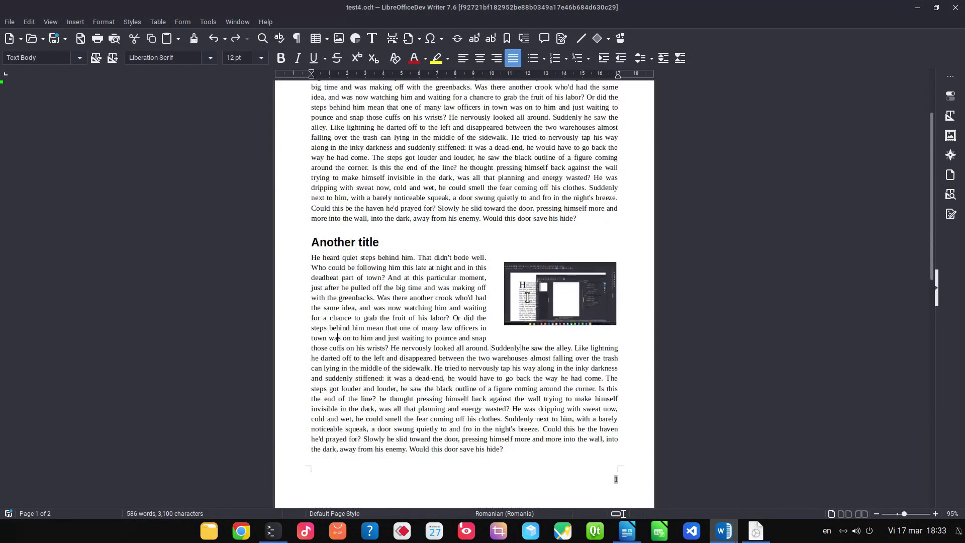
{"action": "scroll", "coordinate": [568, 387], "scroll_direction": "up", "scroll_amount": 4}
{"action": "scroll", "coordinate": [680, 469], "scroll_direction": "down", "scroll_amount": 3}
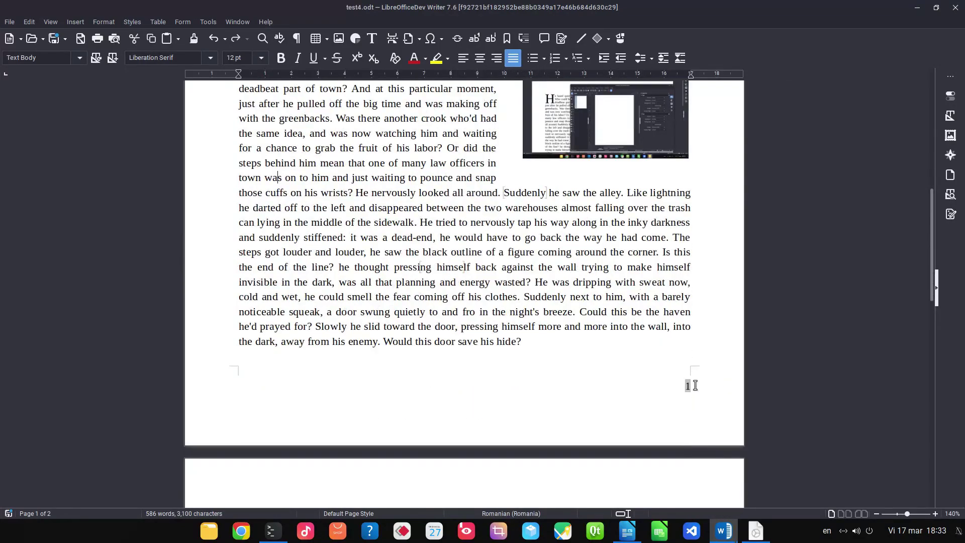
{"action": "scroll", "coordinate": [691, 380], "scroll_direction": "down", "scroll_amount": 20}
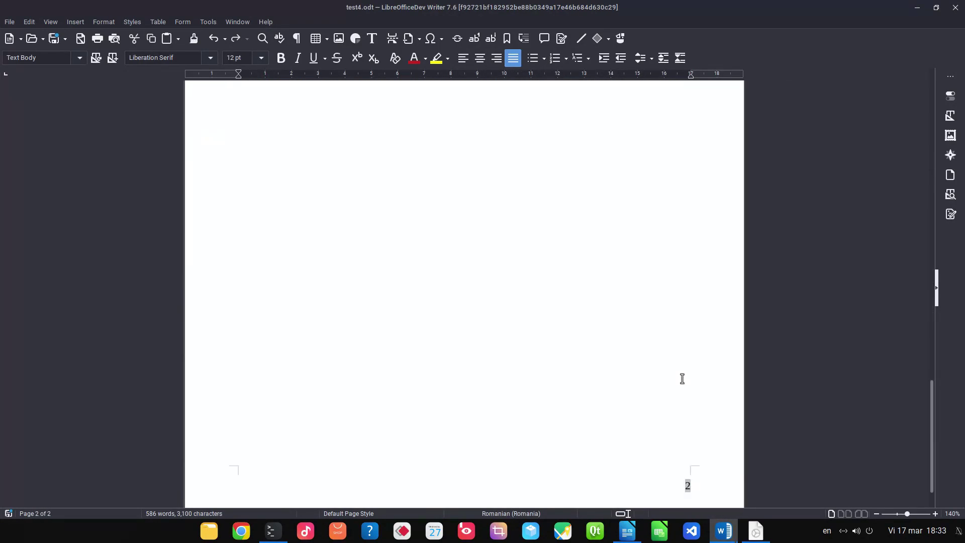
{"action": "scroll", "coordinate": [494, 297], "scroll_direction": "up", "scroll_amount": 20}
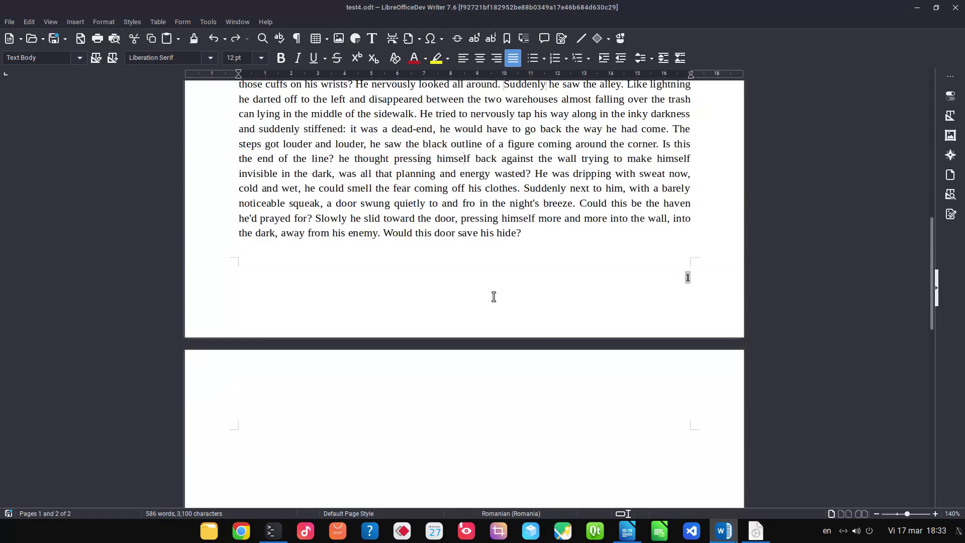
{"action": "scroll", "coordinate": [457, 279], "scroll_direction": "up", "scroll_amount": 3}
{"action": "scroll", "coordinate": [426, 233], "scroll_direction": "down", "scroll_amount": 2, "text": "ctrl"}
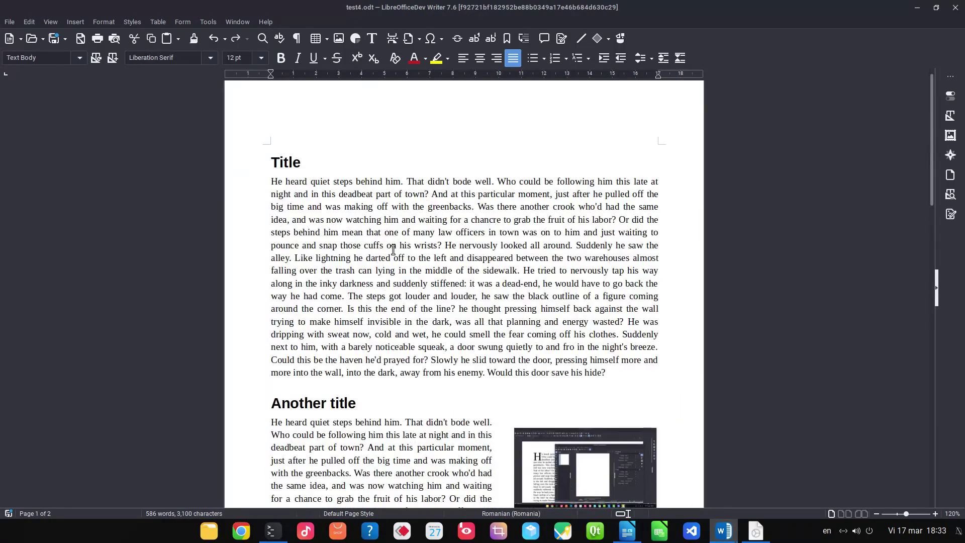
{"action": "scroll", "coordinate": [406, 169], "scroll_direction": "down", "scroll_amount": 3}
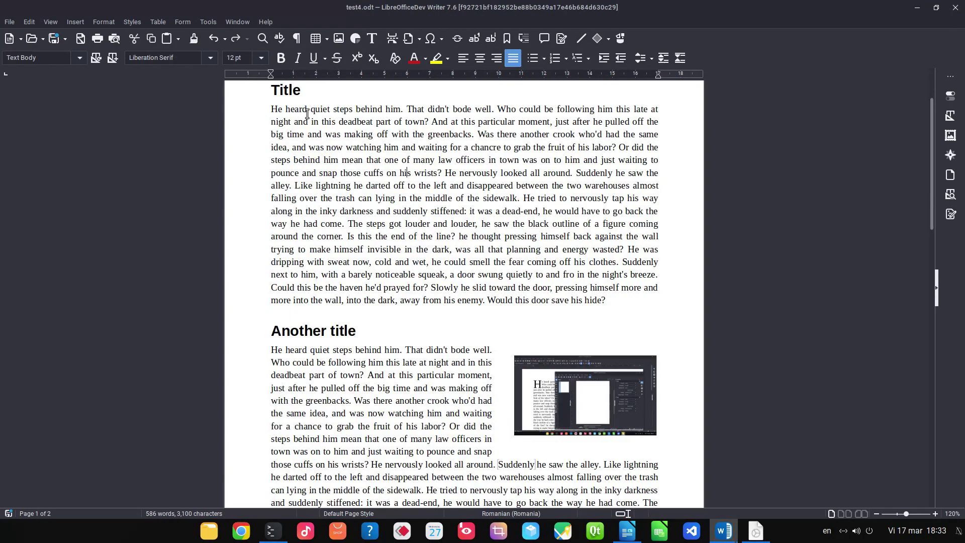
{"action": "left_click", "coordinate": [265, 22]}
{"action": "left_click", "coordinate": [304, 208]}
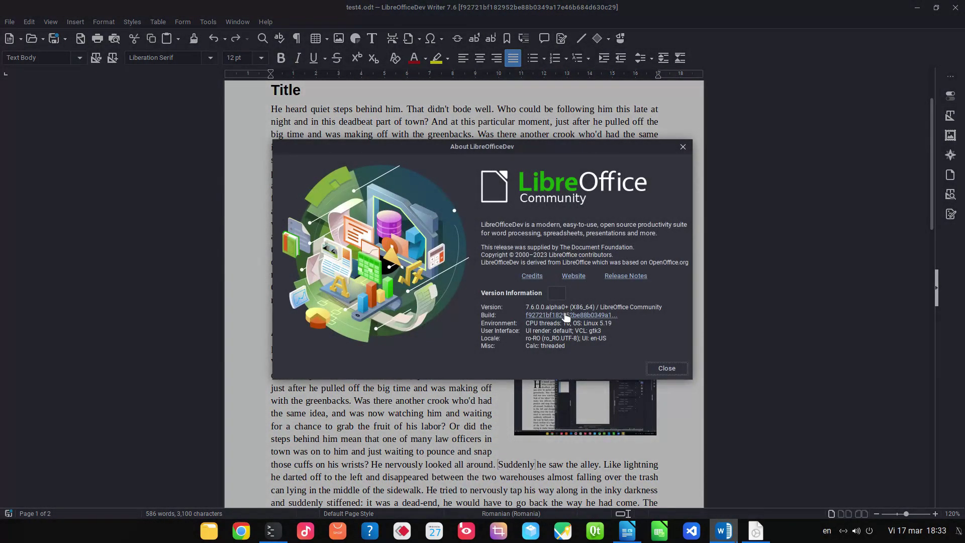
- Open the commit log for build f92721bf from the About dialog and scroll through it
{"action": "left_click", "coordinate": [565, 315]}
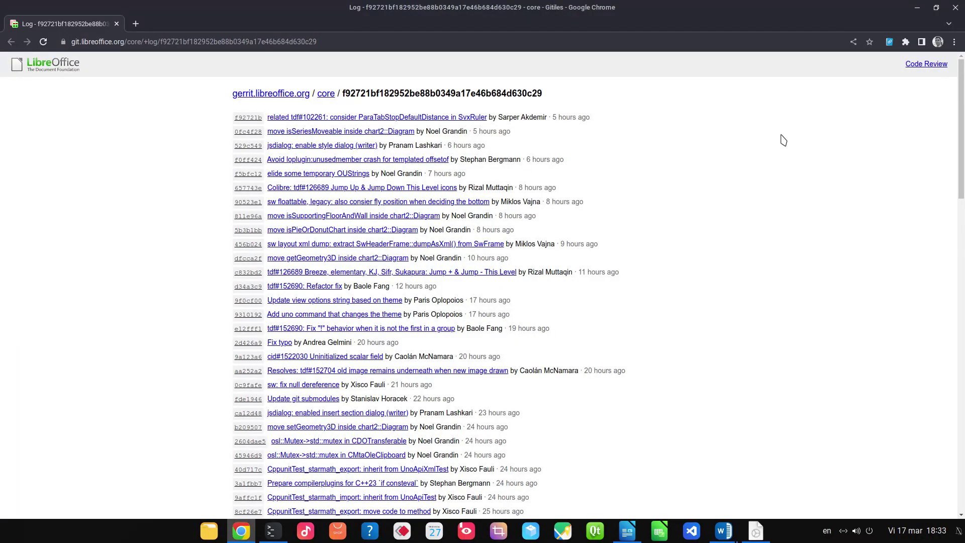
{"action": "scroll", "coordinate": [331, 151], "scroll_direction": "down", "scroll_amount": 2}
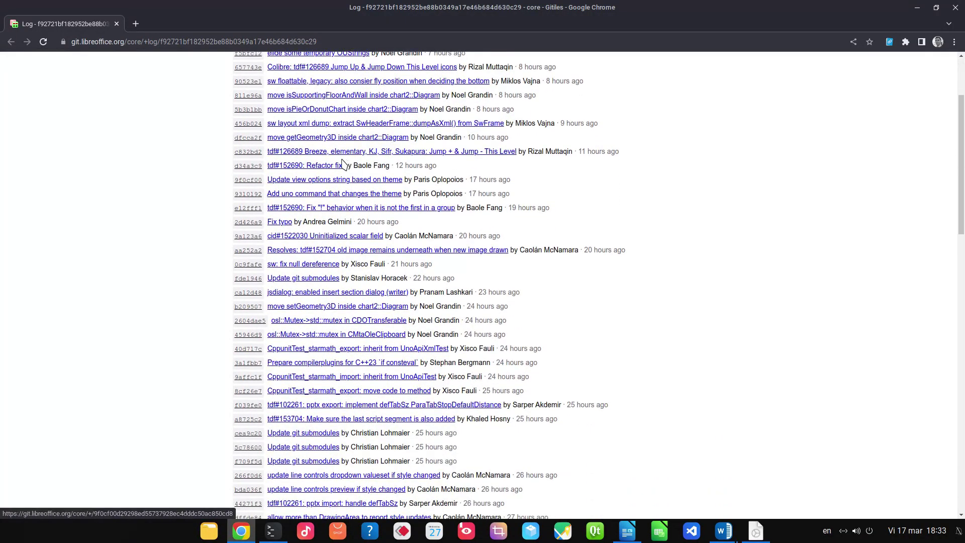
{"action": "scroll", "coordinate": [327, 207], "scroll_direction": "down", "scroll_amount": 9}
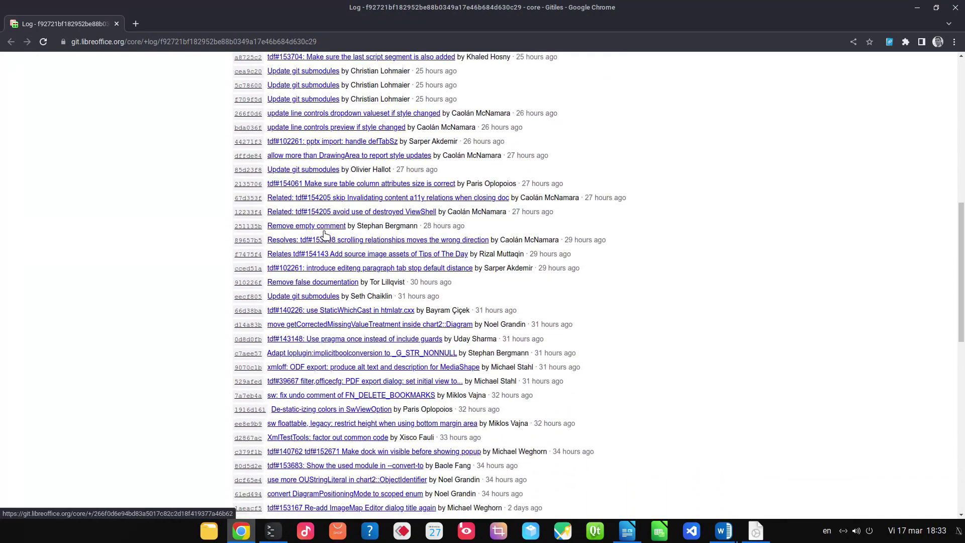
{"action": "scroll", "coordinate": [357, 280], "scroll_direction": "down", "scroll_amount": 7}
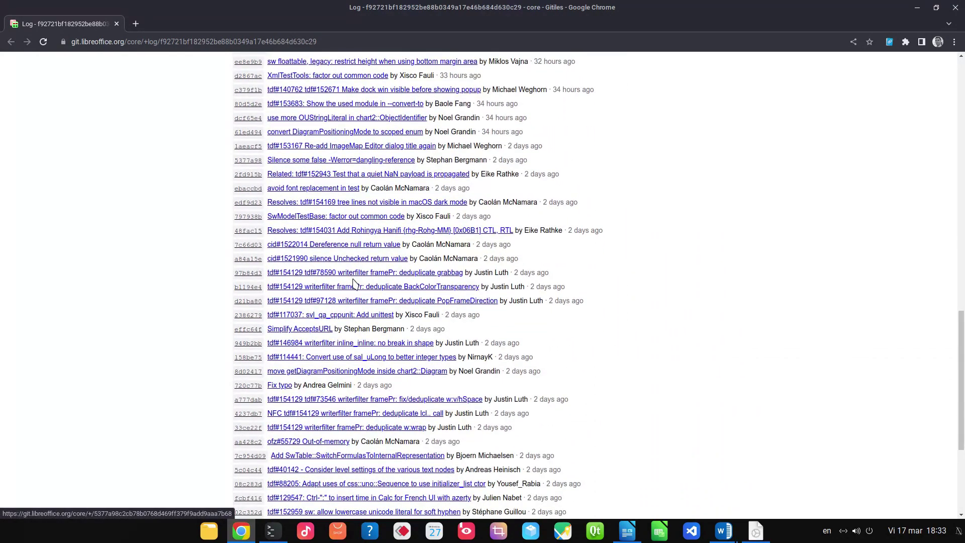
{"action": "scroll", "coordinate": [492, 200], "scroll_direction": "down", "scroll_amount": 2}
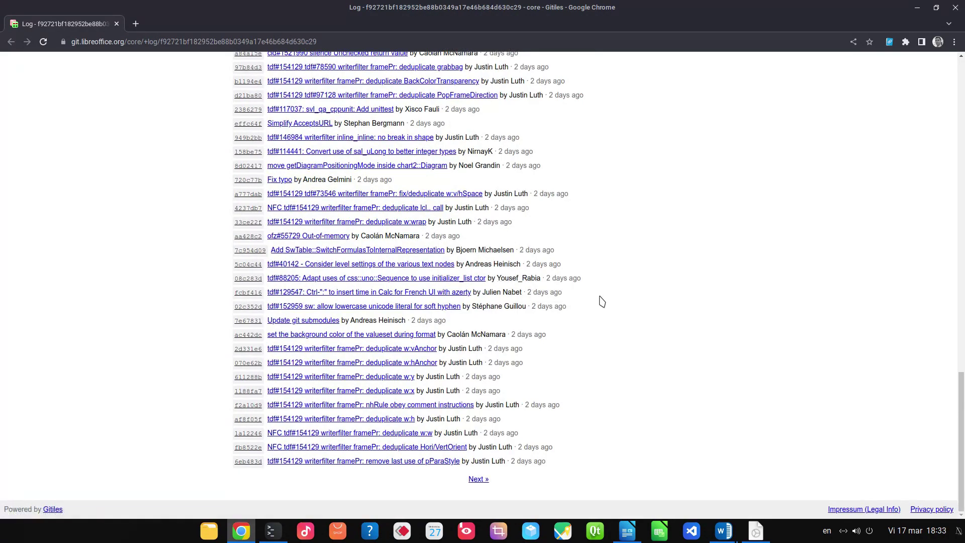
- Load the next page of older commits and scroll through it
{"action": "left_click", "coordinate": [478, 479]}
{"action": "scroll", "coordinate": [353, 211], "scroll_direction": "down", "scroll_amount": 5}
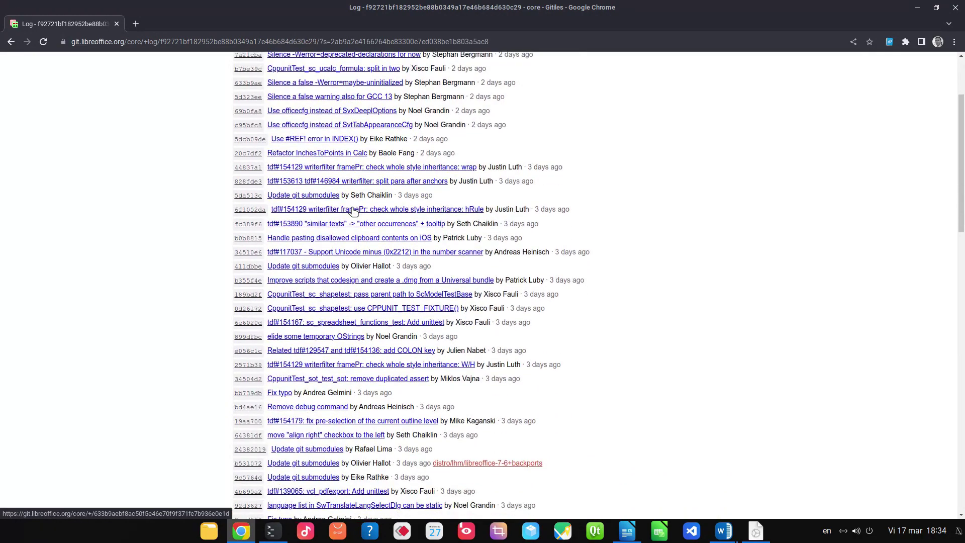
{"action": "scroll", "coordinate": [355, 286], "scroll_direction": "down", "scroll_amount": 1}
{"action": "scroll", "coordinate": [355, 295], "scroll_direction": "down", "scroll_amount": 8}
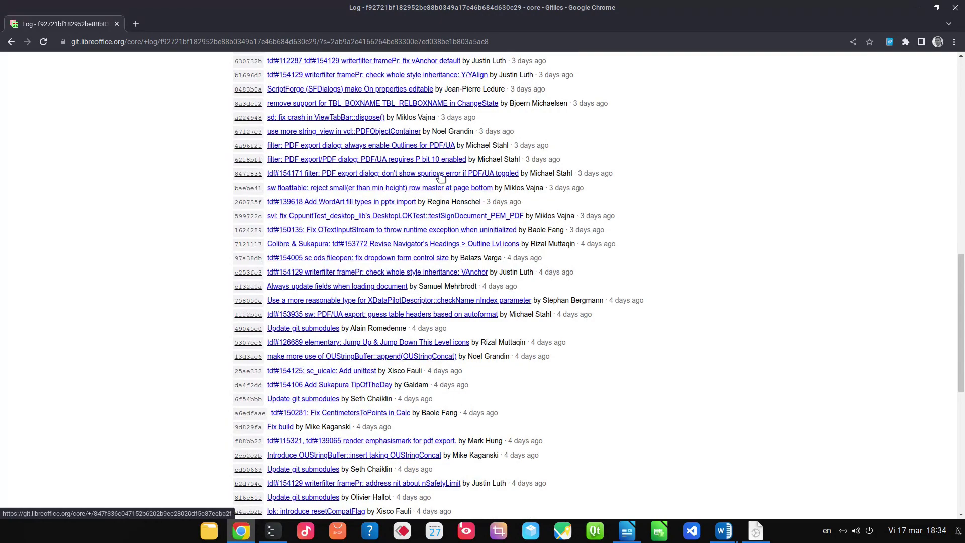
{"action": "scroll", "coordinate": [404, 232], "scroll_direction": "down", "scroll_amount": 4}
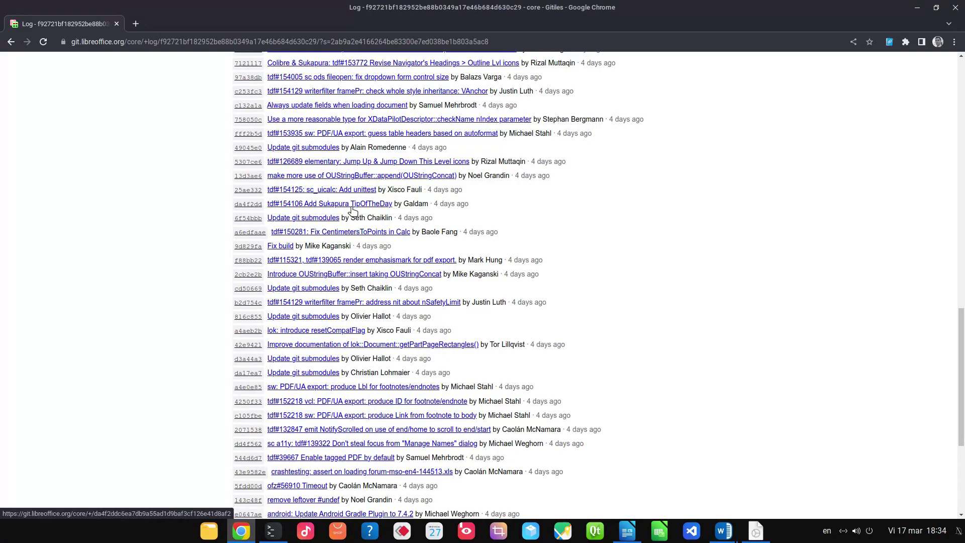
{"action": "scroll", "coordinate": [358, 211], "scroll_direction": "down", "scroll_amount": 4}
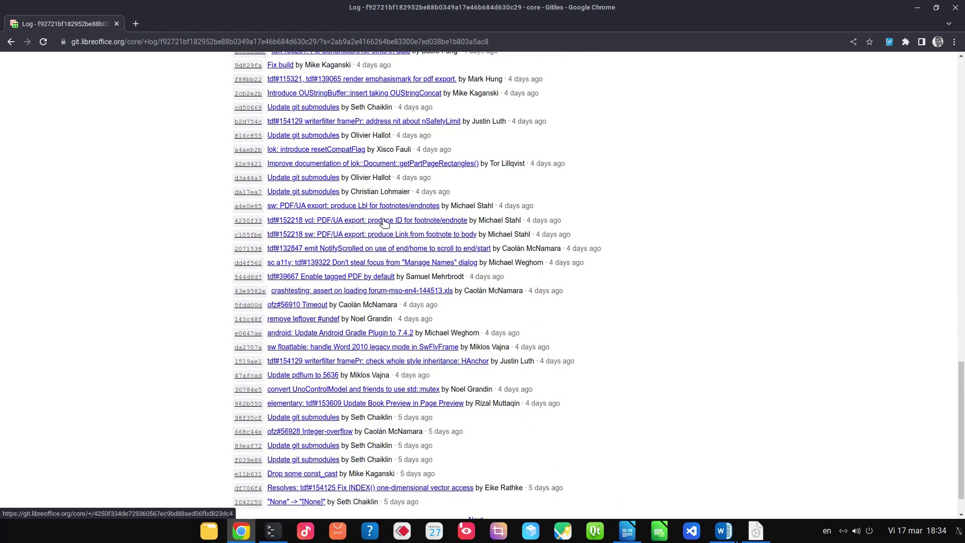
{"action": "scroll", "coordinate": [329, 221], "scroll_direction": "down", "scroll_amount": 1}
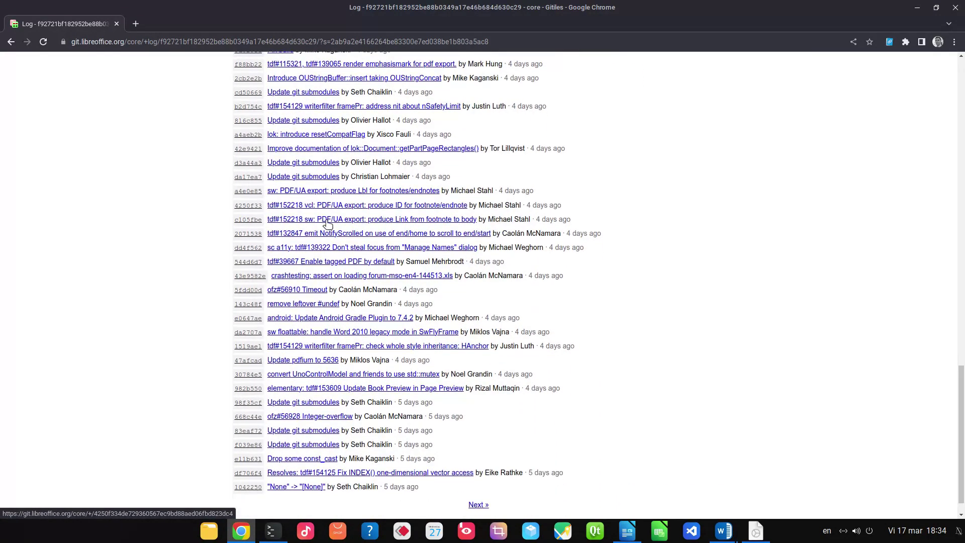
- Load the following page of older commits, scroll through it, then return to Writer's About dialog
{"action": "left_click", "coordinate": [477, 479]}
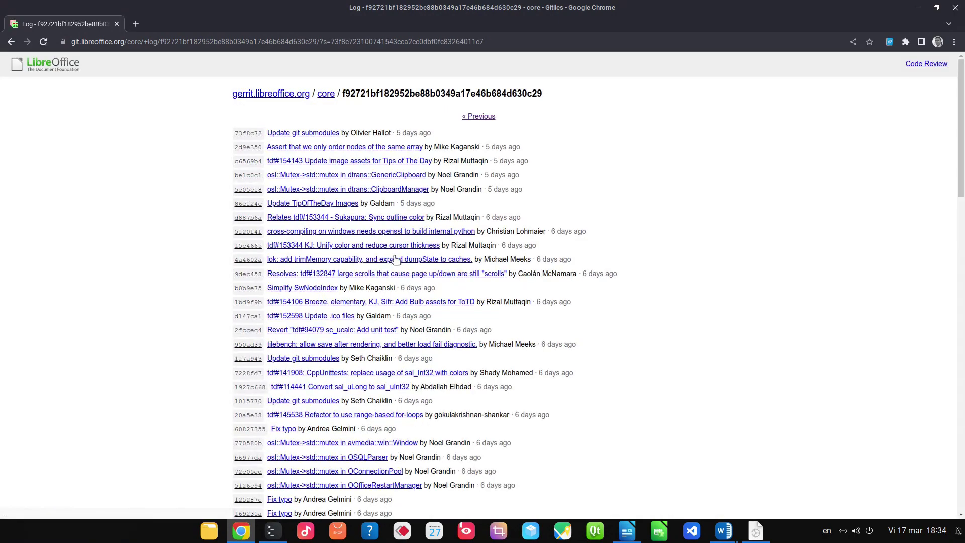
{"action": "scroll", "coordinate": [405, 238], "scroll_direction": "down", "scroll_amount": 5}
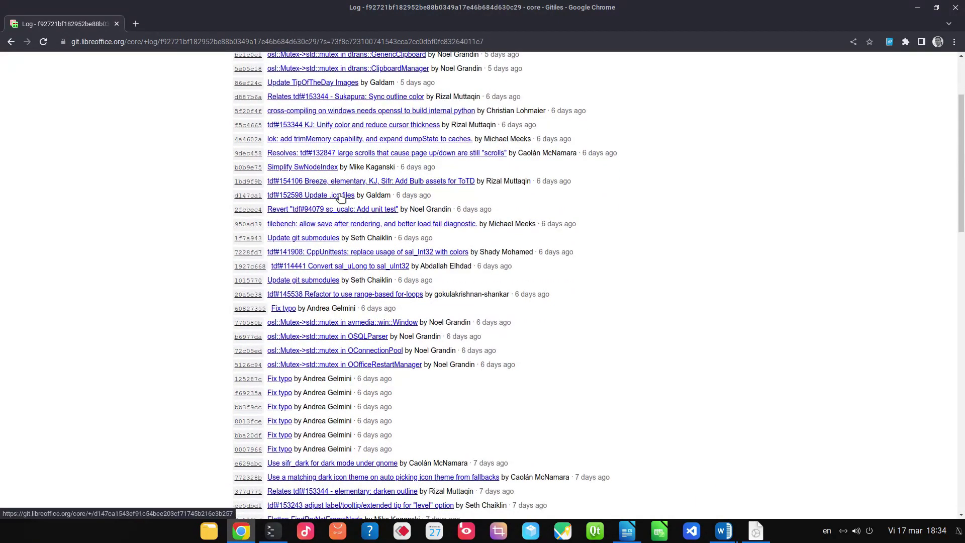
{"action": "scroll", "coordinate": [347, 179], "scroll_direction": "down", "scroll_amount": 3}
{"action": "scroll", "coordinate": [374, 256], "scroll_direction": "down", "scroll_amount": 4}
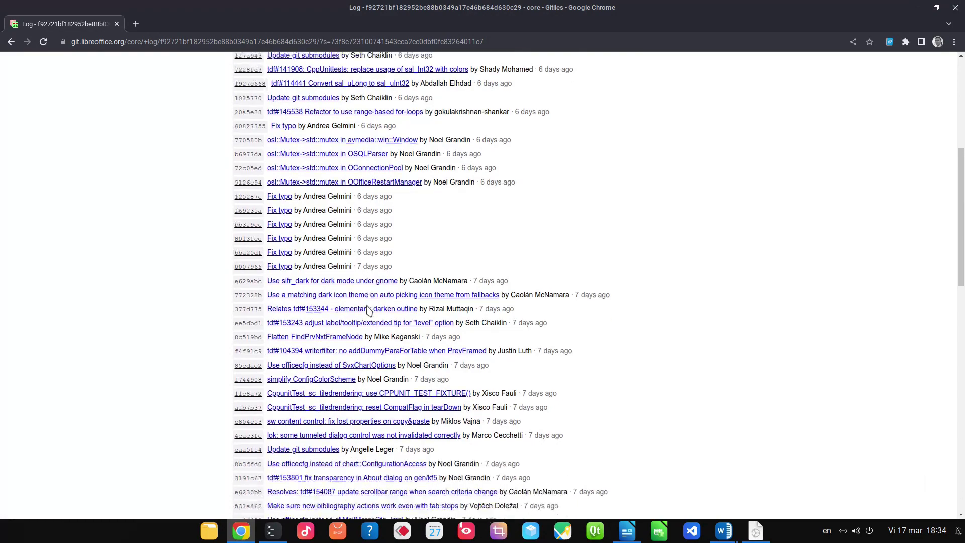
{"action": "scroll", "coordinate": [422, 285], "scroll_direction": "down", "scroll_amount": 1}
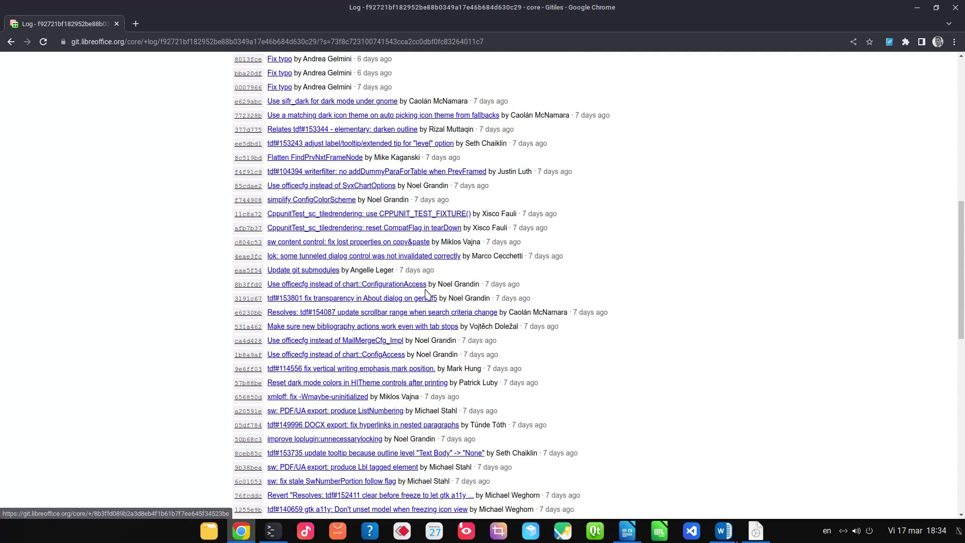
{"action": "scroll", "coordinate": [425, 292], "scroll_direction": "down", "scroll_amount": 3}
{"action": "scroll", "coordinate": [489, 278], "scroll_direction": "down", "scroll_amount": 3}
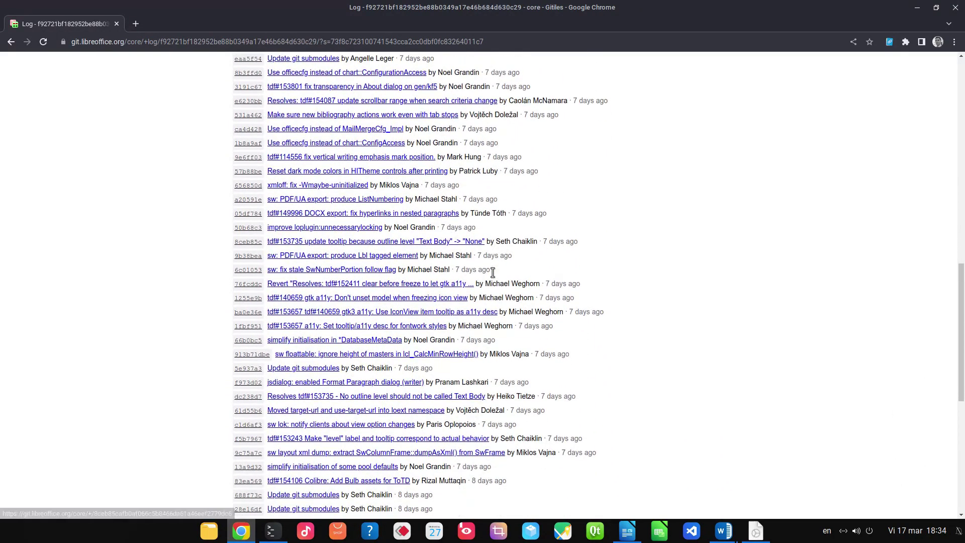
{"action": "scroll", "coordinate": [541, 281], "scroll_direction": "down", "scroll_amount": 3}
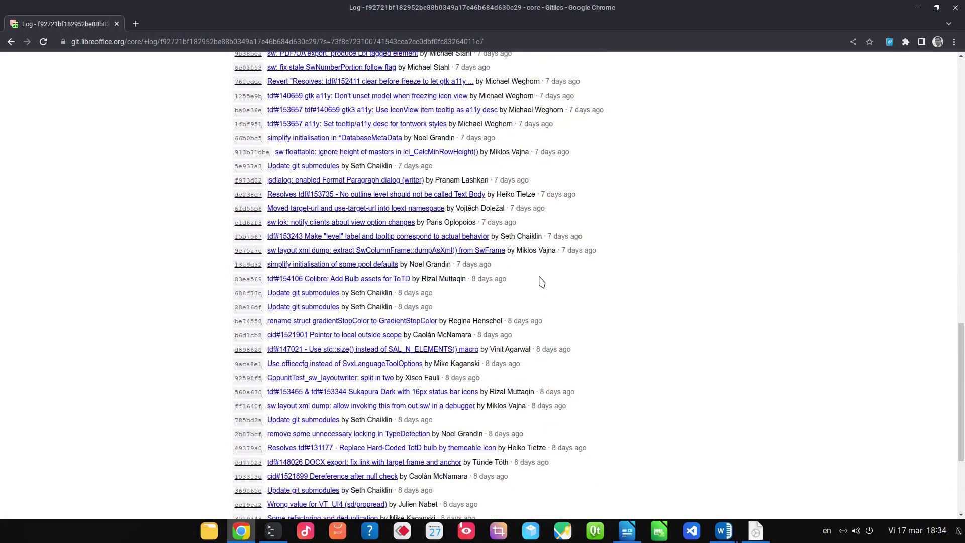
{"action": "scroll", "coordinate": [540, 279], "scroll_direction": "down", "scroll_amount": 3}
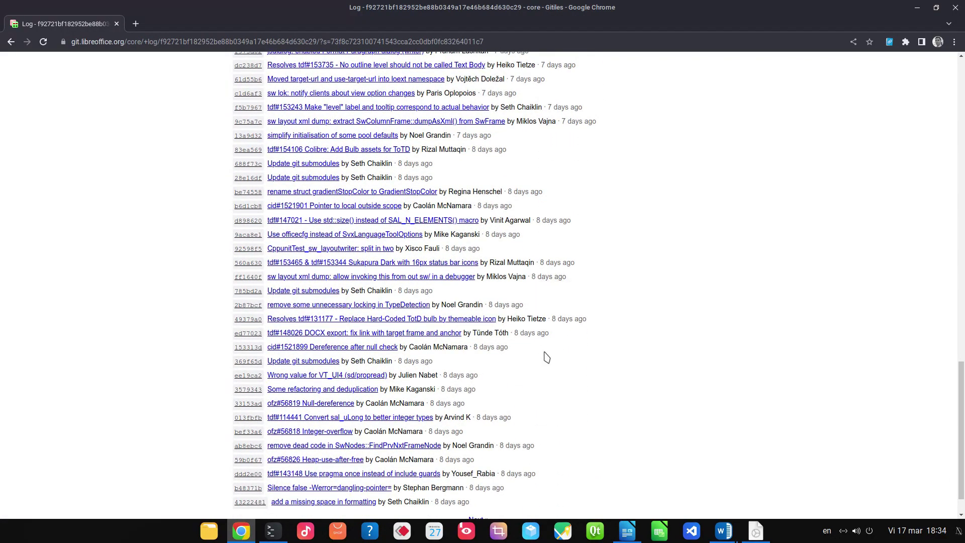
{"action": "left_click", "coordinate": [719, 537]}
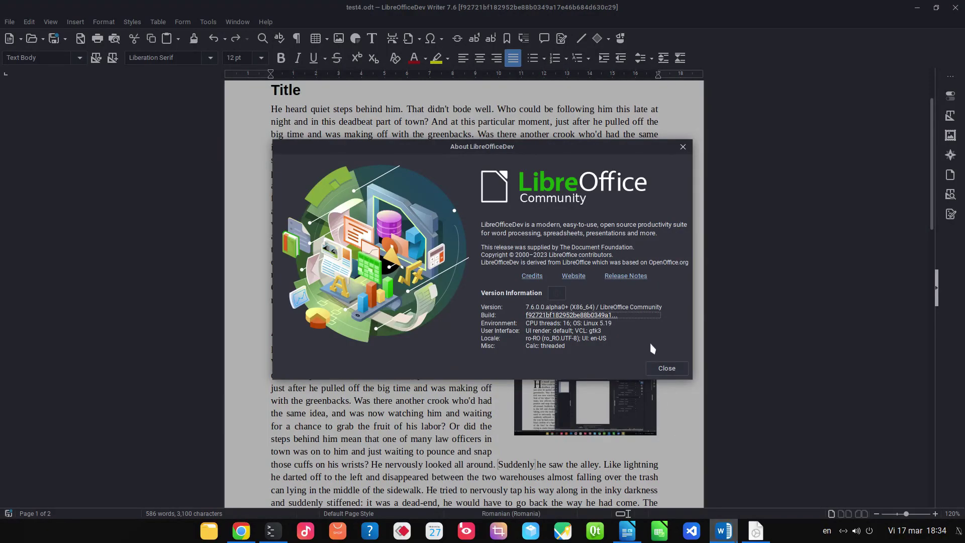